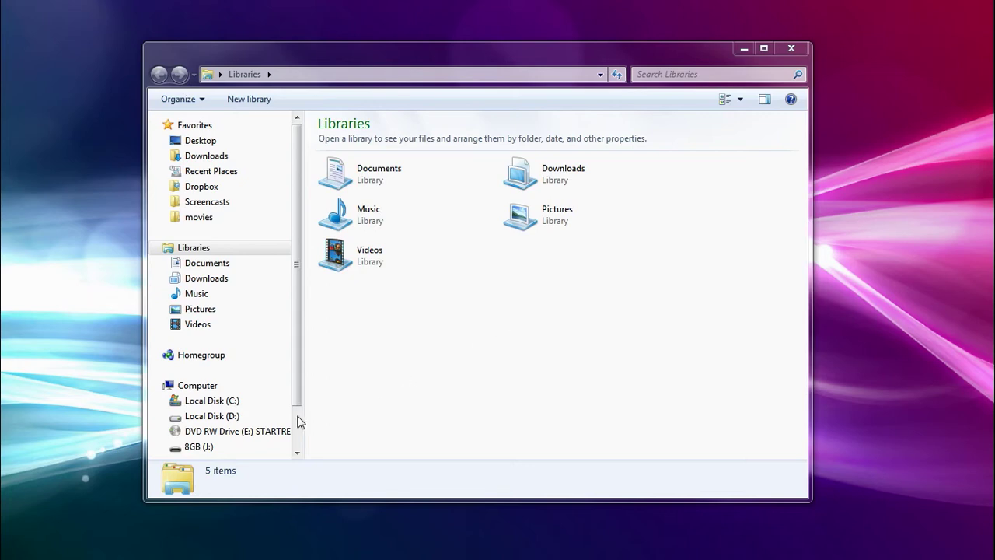
- Play the DVD in drive E with VLC media player, skip to the main feature and jump a few minutes into it
{"action": "right_click", "coordinate": [220, 432]}
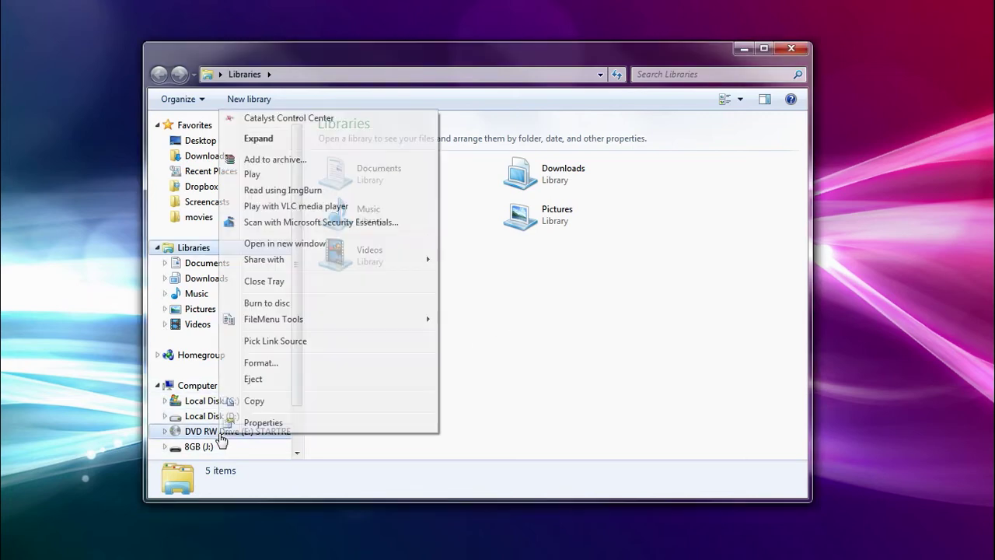
{"action": "left_click", "coordinate": [294, 207]}
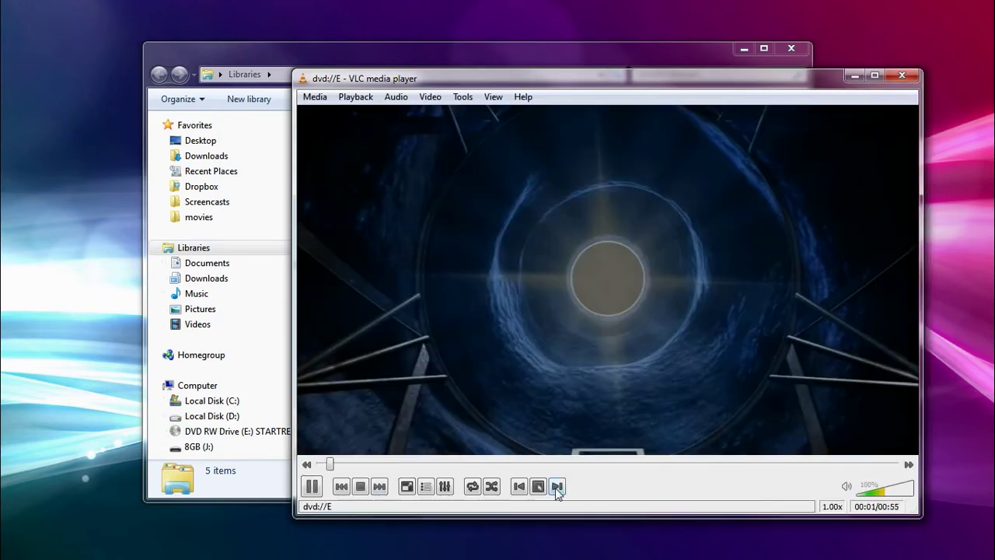
{"action": "left_click", "coordinate": [557, 488]}
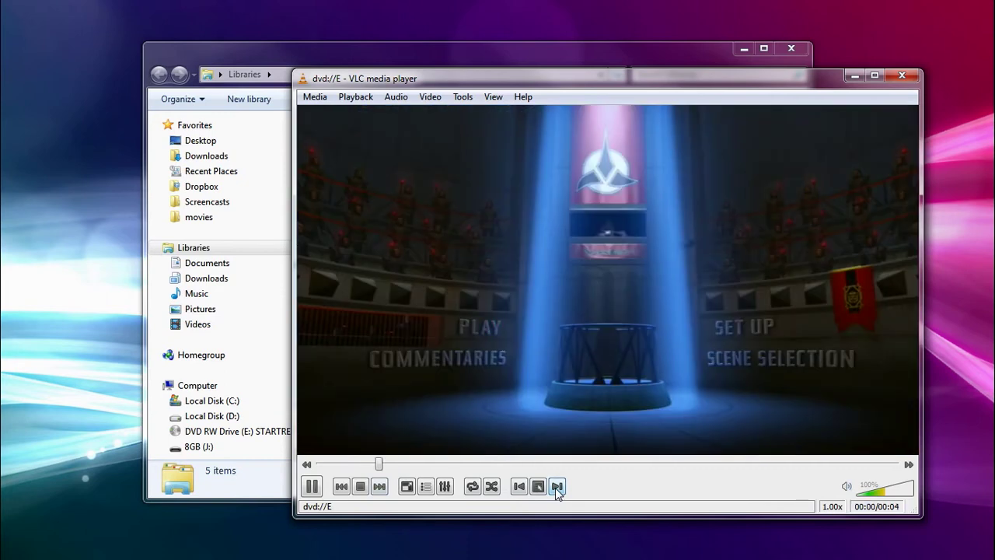
{"action": "left_click", "coordinate": [557, 488]}
{"action": "left_click", "coordinate": [510, 272]}
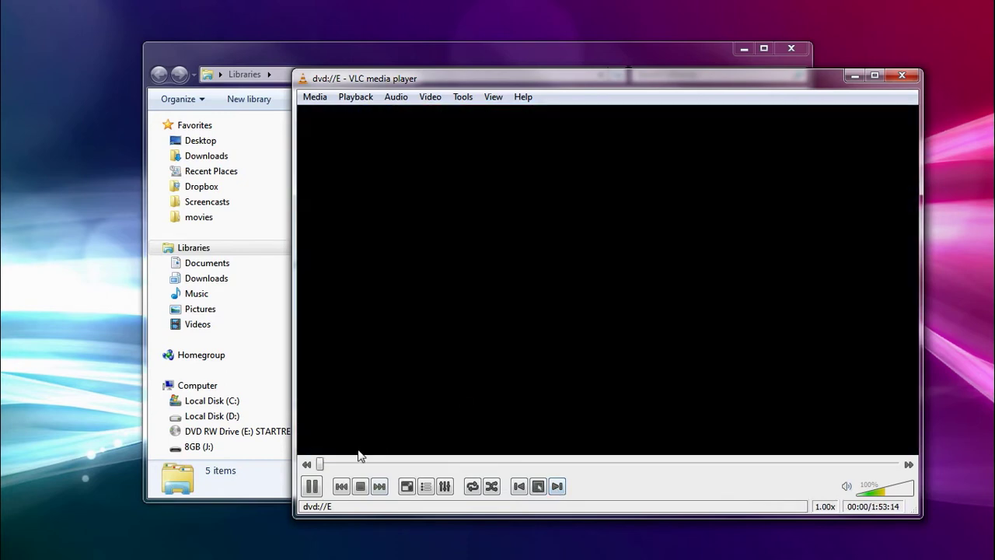
{"action": "left_click", "coordinate": [339, 464]}
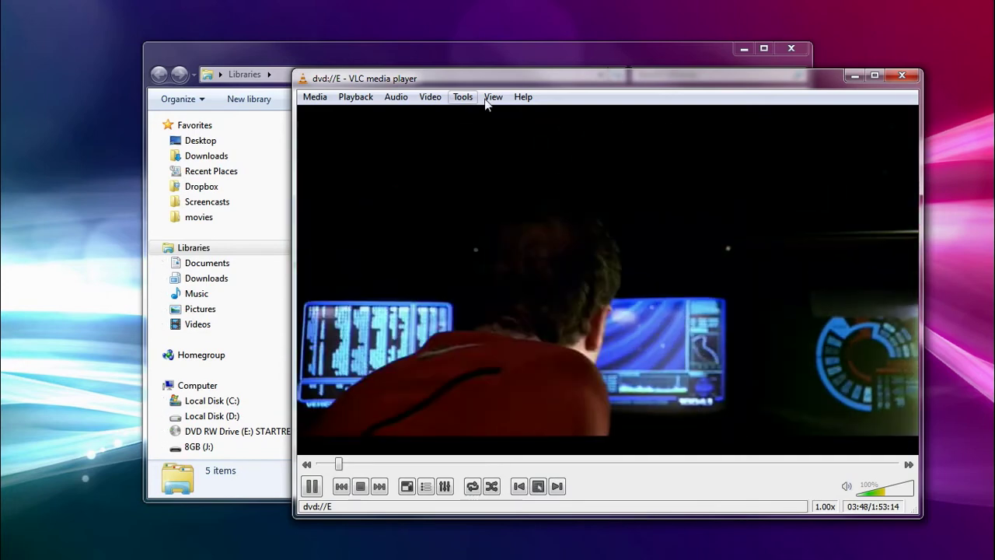
- Show the player's advanced controls and hide them again
{"action": "left_click", "coordinate": [493, 96]}
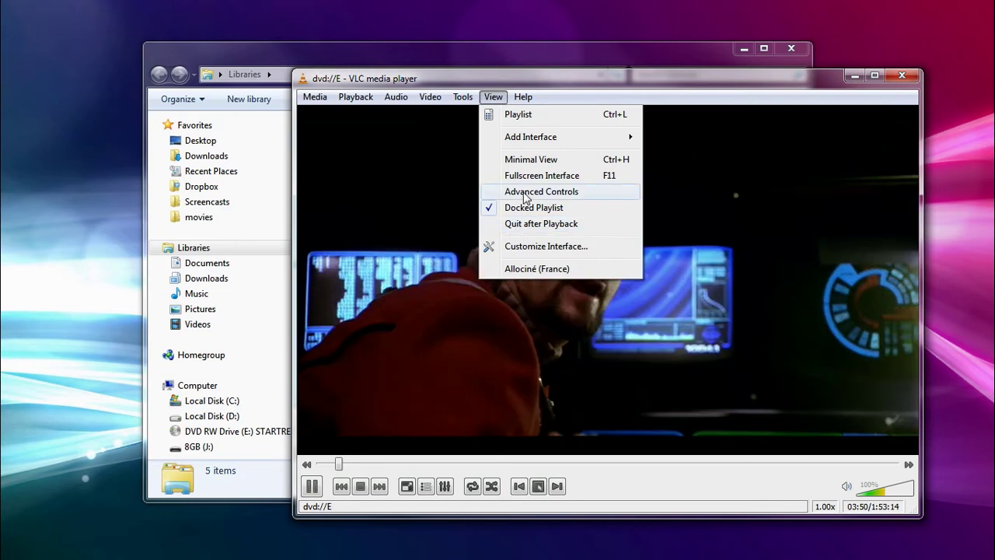
{"action": "left_click", "coordinate": [525, 194]}
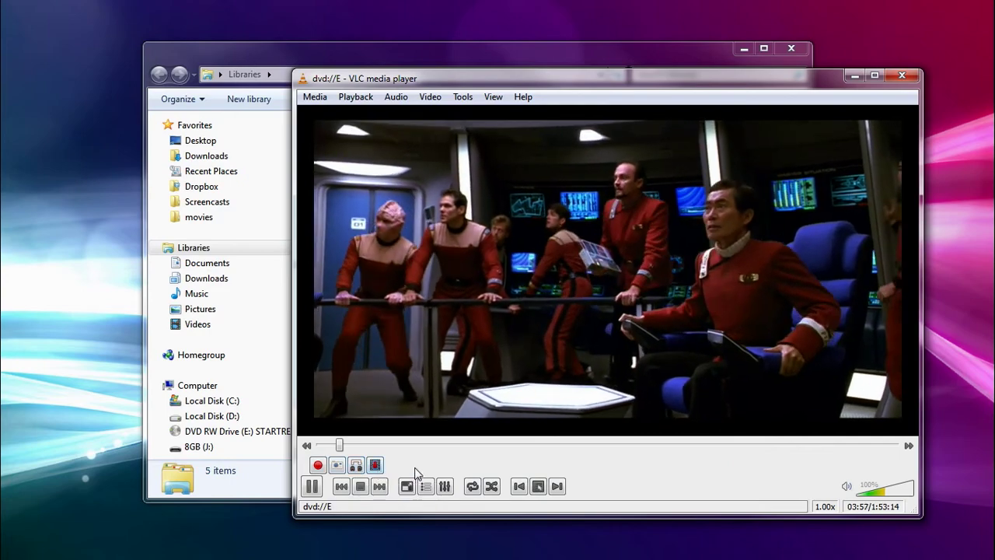
{"action": "left_click", "coordinate": [493, 97]}
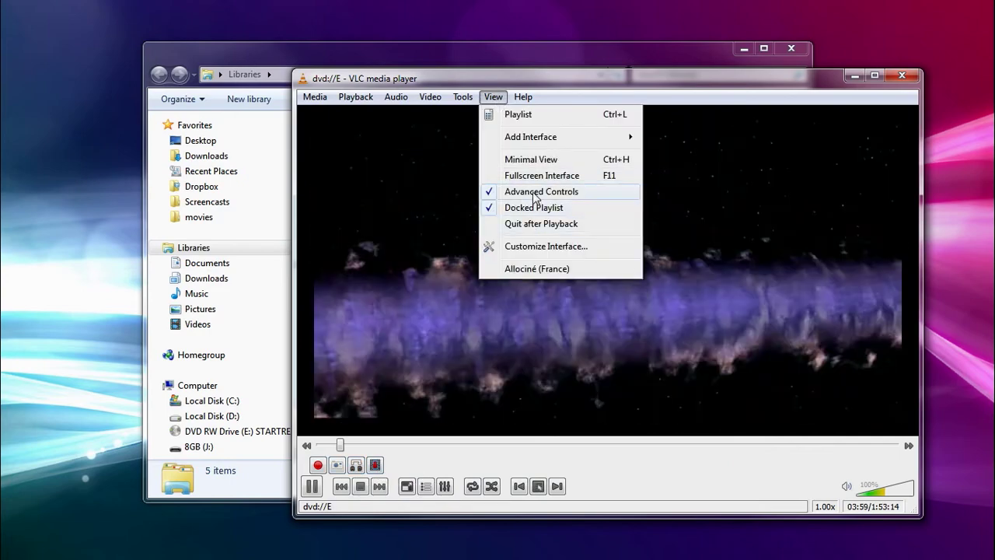
{"action": "mouse_move", "coordinate": [305, 95]}
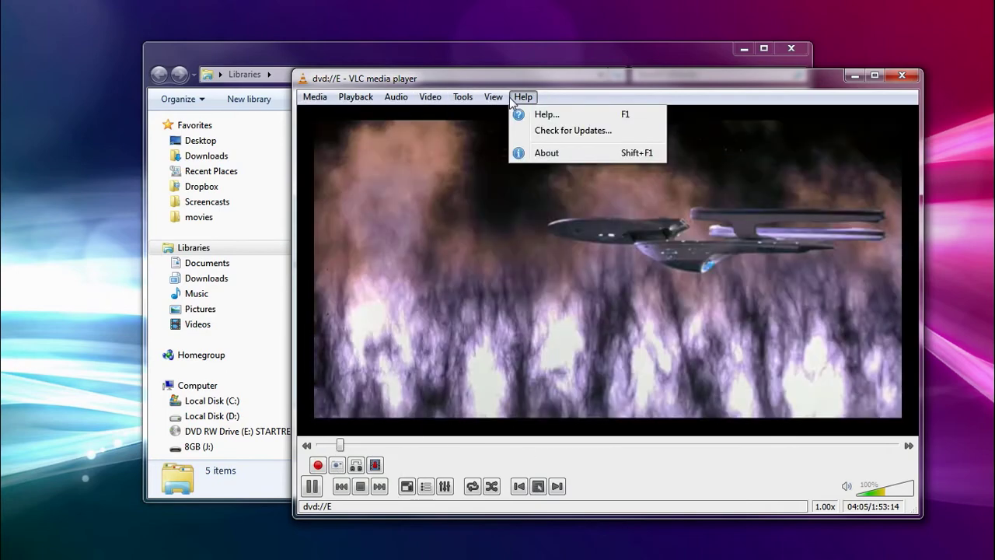
{"action": "left_click", "coordinate": [522, 96]}
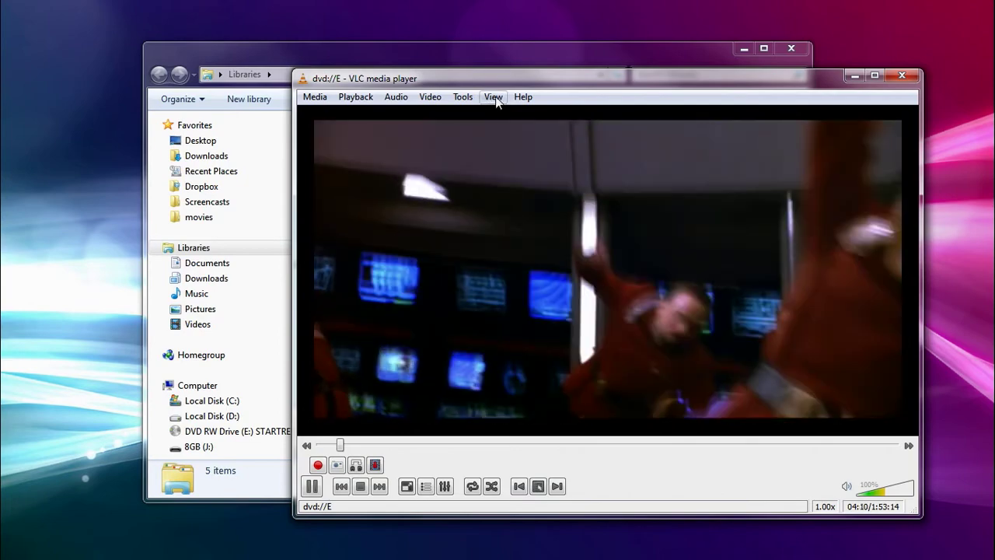
{"action": "left_click", "coordinate": [495, 96]}
{"action": "left_click", "coordinate": [509, 191]}
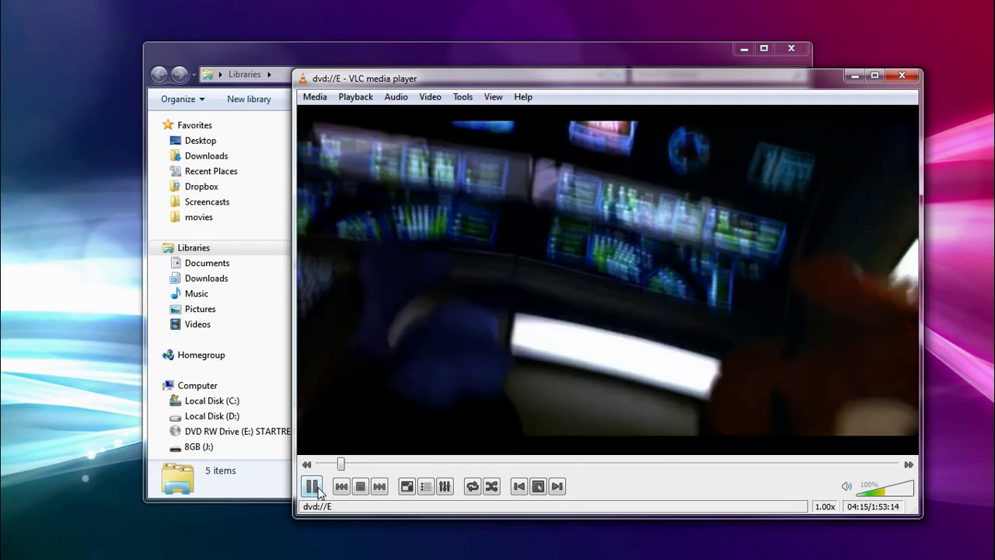
- Pause the movie and open the preferences, viewing all settings before returning to the simple ones
{"action": "left_click", "coordinate": [312, 486]}
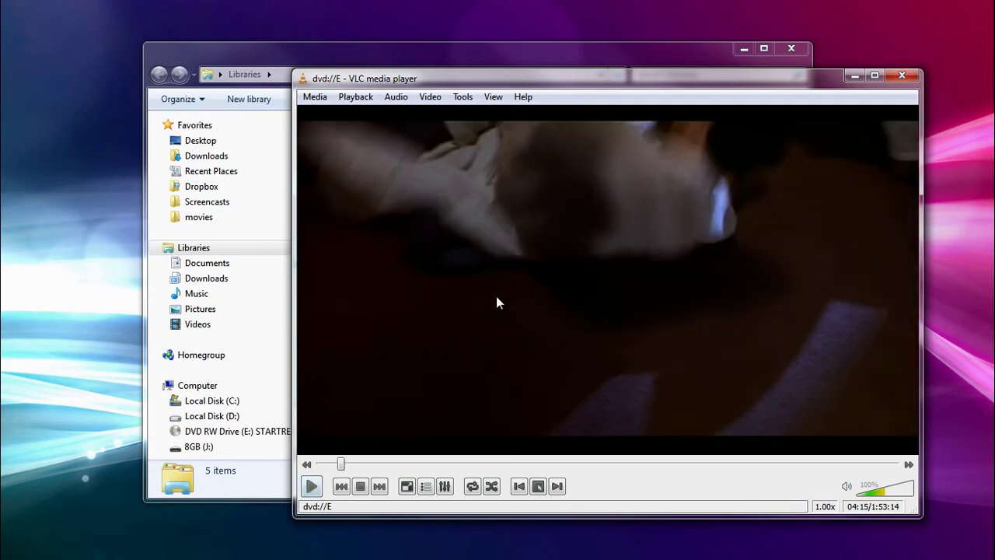
{"action": "left_click", "coordinate": [463, 97]}
{"action": "left_click", "coordinate": [469, 266]}
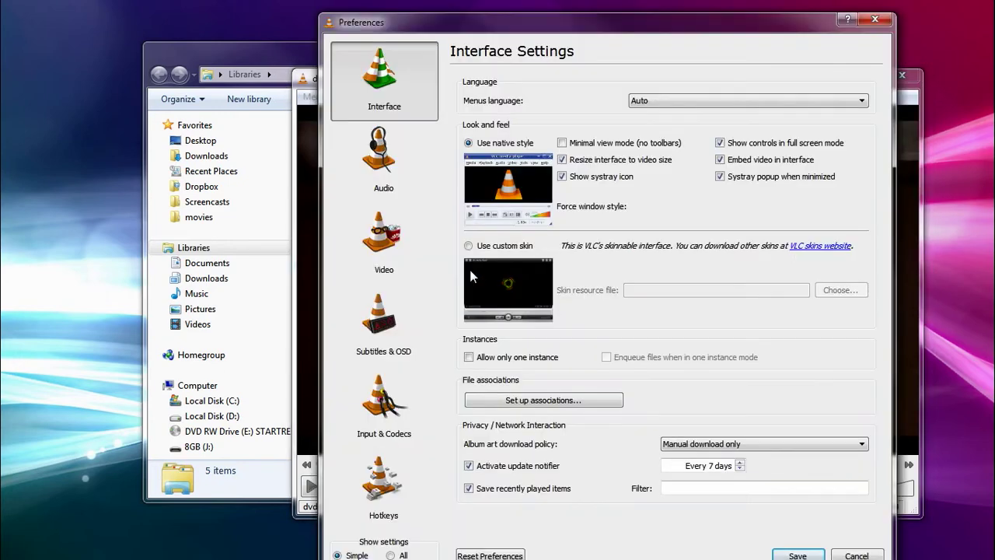
{"action": "left_click_drag", "start_coordinate": [485, 33], "coordinate": [483, 14]}
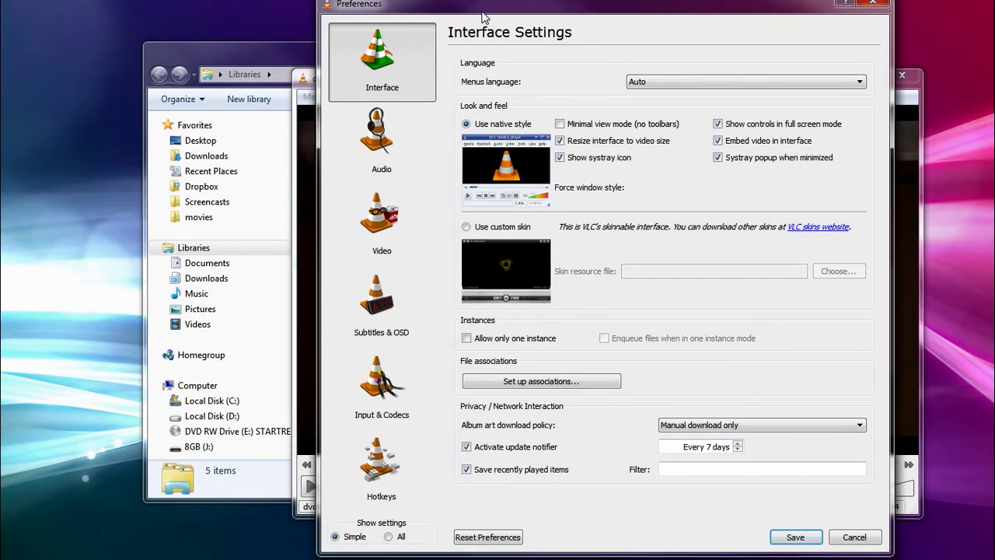
{"action": "left_click", "coordinate": [389, 536]}
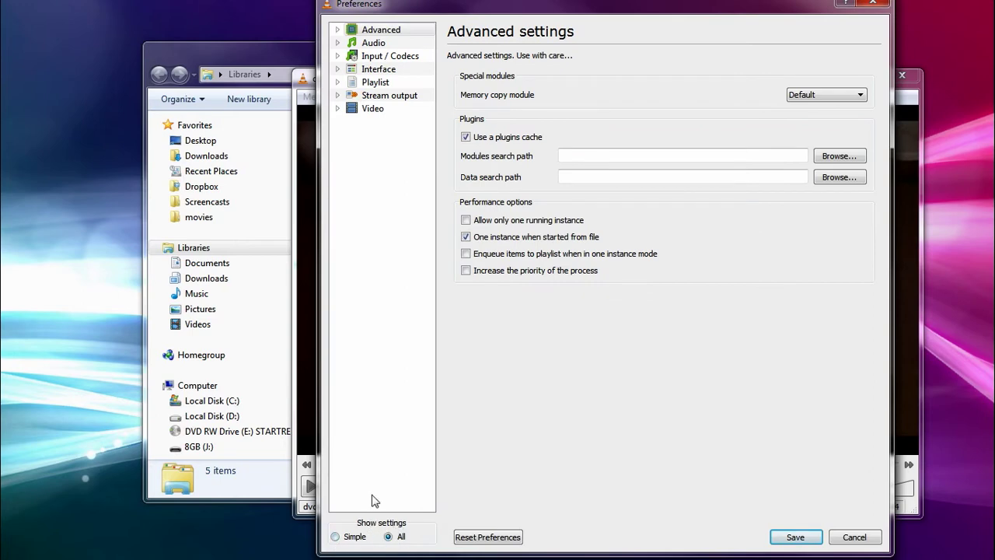
{"action": "left_click", "coordinate": [336, 536]}
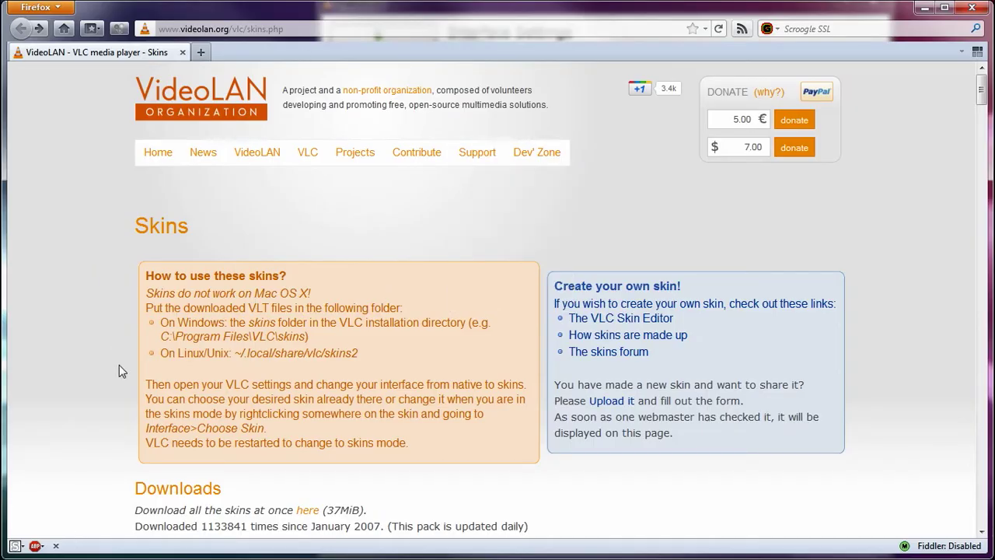
- Read how to use skins on the VLC skins website and browse the skin gallery
{"action": "left_click_drag", "start_coordinate": [153, 291], "coordinate": [358, 355]}
{"action": "left_click", "coordinate": [131, 322]}
{"action": "scroll", "coordinate": [107, 348], "scroll_direction": "down", "scroll_amount": 20}
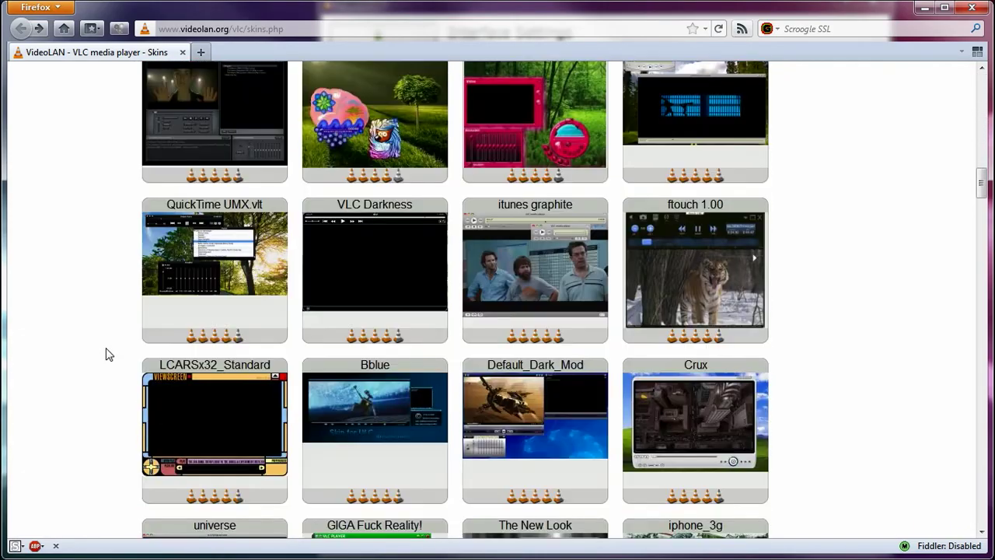
{"action": "scroll", "coordinate": [109, 354], "scroll_direction": "down", "scroll_amount": 20}
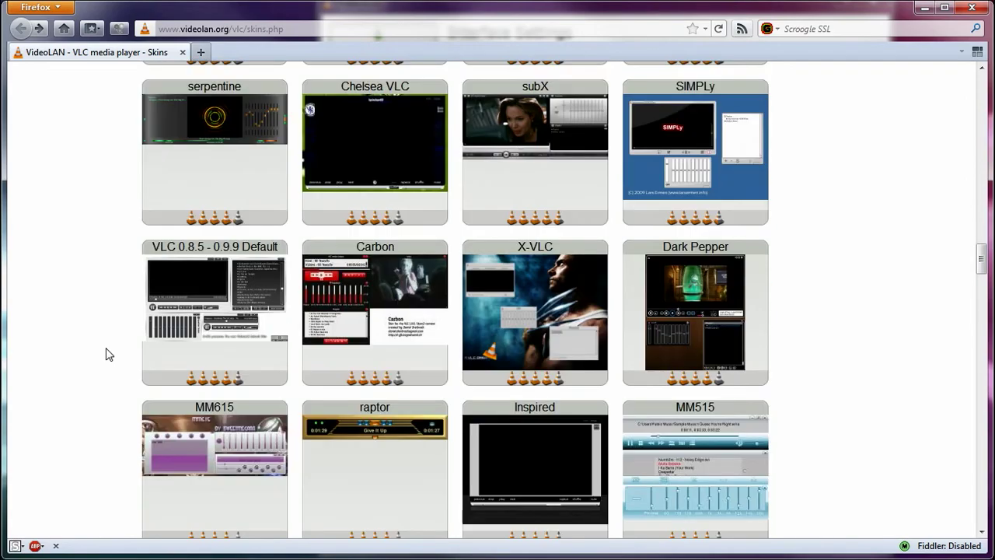
{"action": "scroll", "coordinate": [109, 355], "scroll_direction": "down", "scroll_amount": 2}
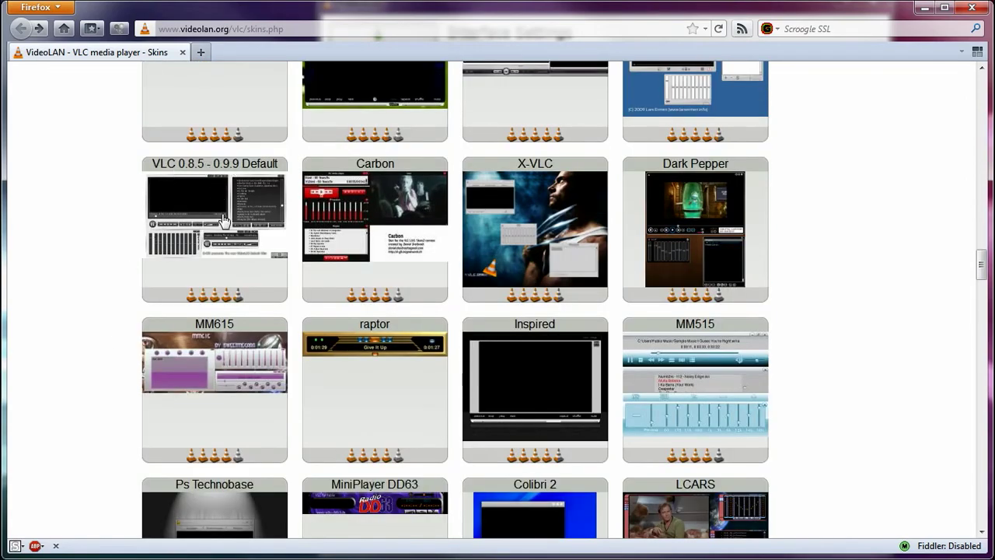
- Open the VLC 0.8.5 - 0.9.9 Default skin in the gallery and download default_0.8.5.vlt with the Save File option
{"action": "left_click", "coordinate": [199, 221]}
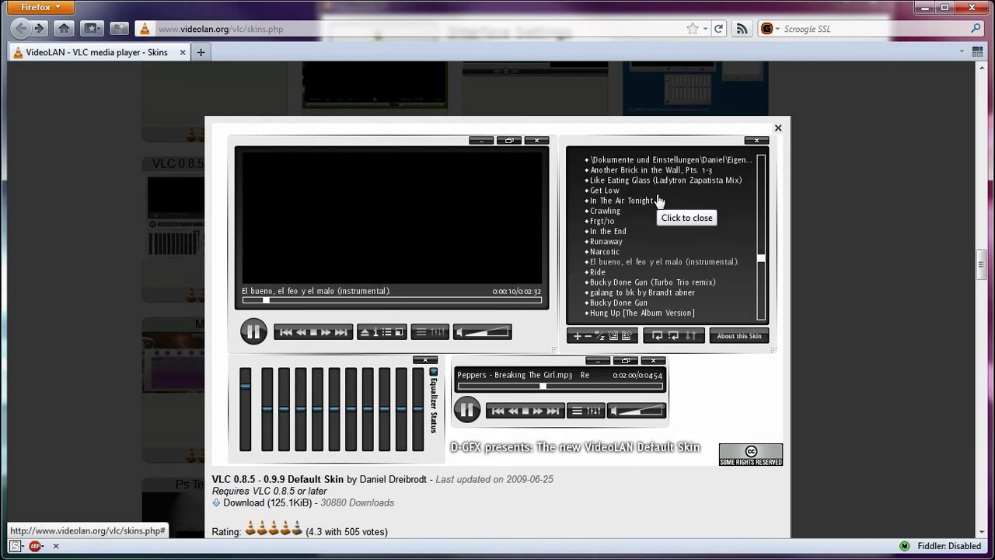
{"action": "scroll", "coordinate": [318, 465], "scroll_direction": "down", "scroll_amount": 2}
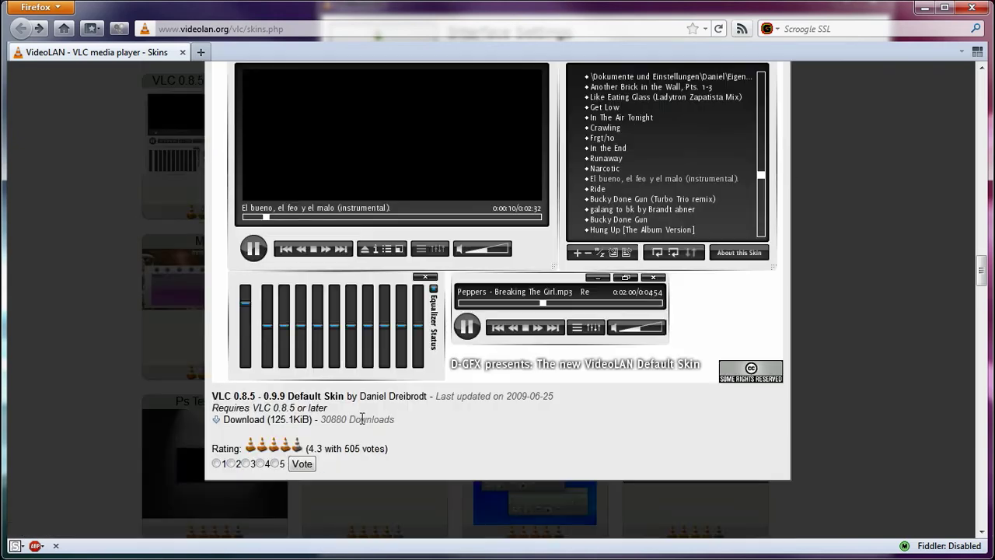
{"action": "left_click", "coordinate": [244, 424]}
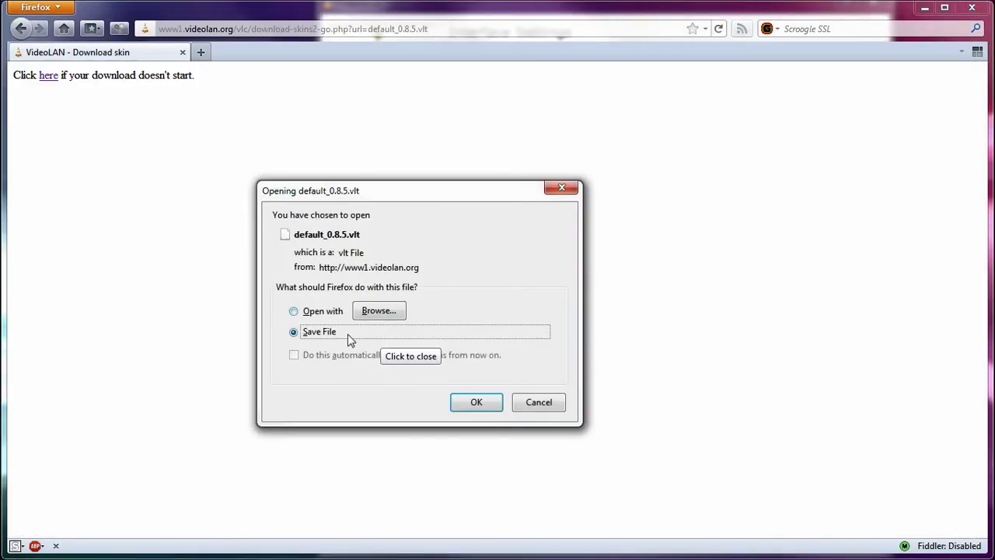
{"action": "left_click", "coordinate": [461, 408]}
- Locate the existing default_0.8.5.vlt in the Documents library and cancel saving the download
{"action": "left_click", "coordinate": [70, 224]}
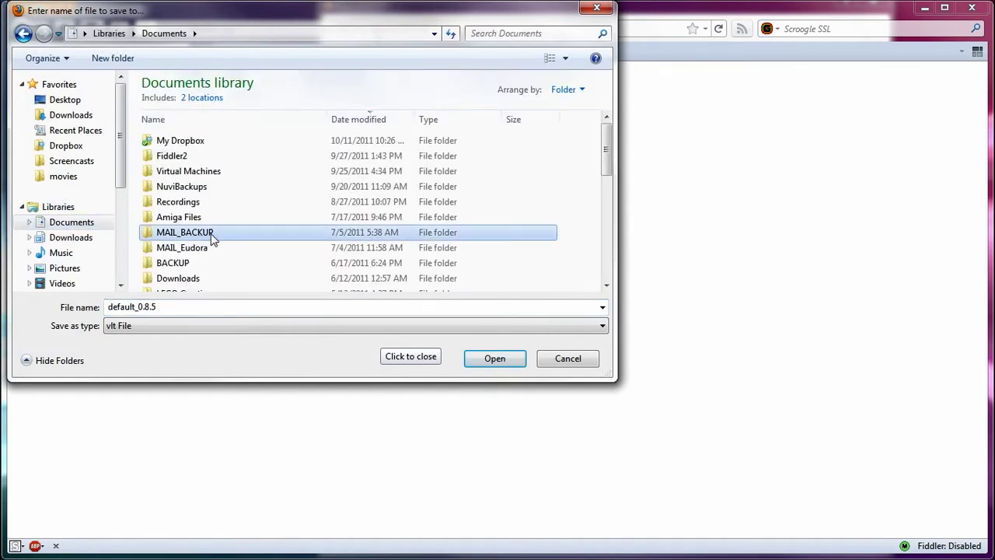
{"action": "scroll", "coordinate": [242, 237], "scroll_direction": "down", "scroll_amount": 10}
{"action": "left_click", "coordinate": [222, 285]}
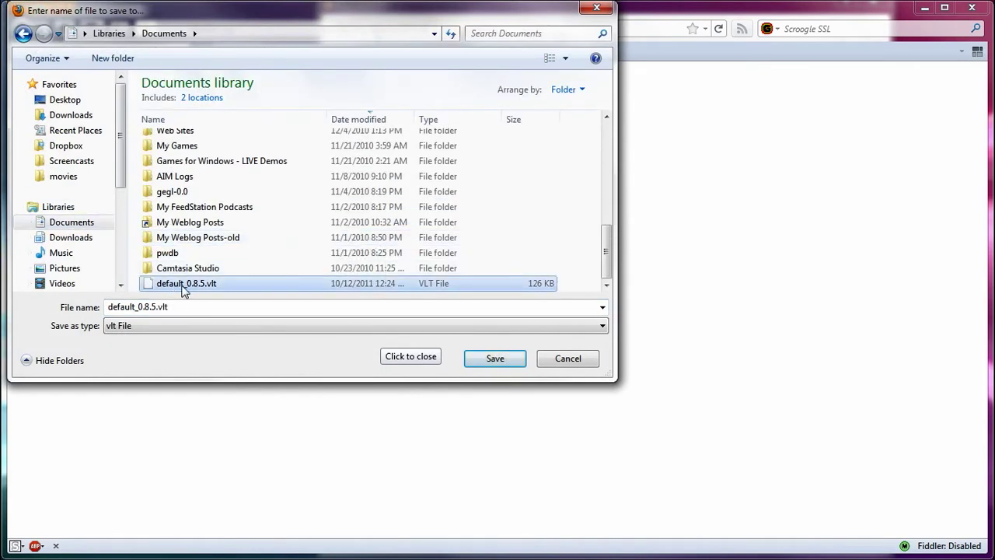
{"action": "left_click", "coordinate": [596, 9]}
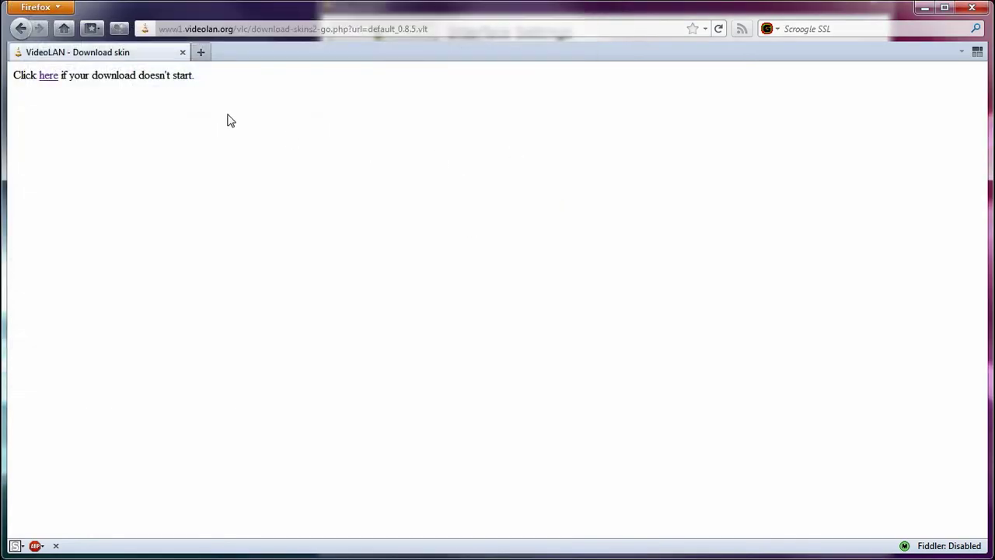
- Return to the VLC preferences, enable the custom skin and choose default_0.8.5.vlt from the Documents library as skin resource file
{"action": "left_click", "coordinate": [925, 9]}
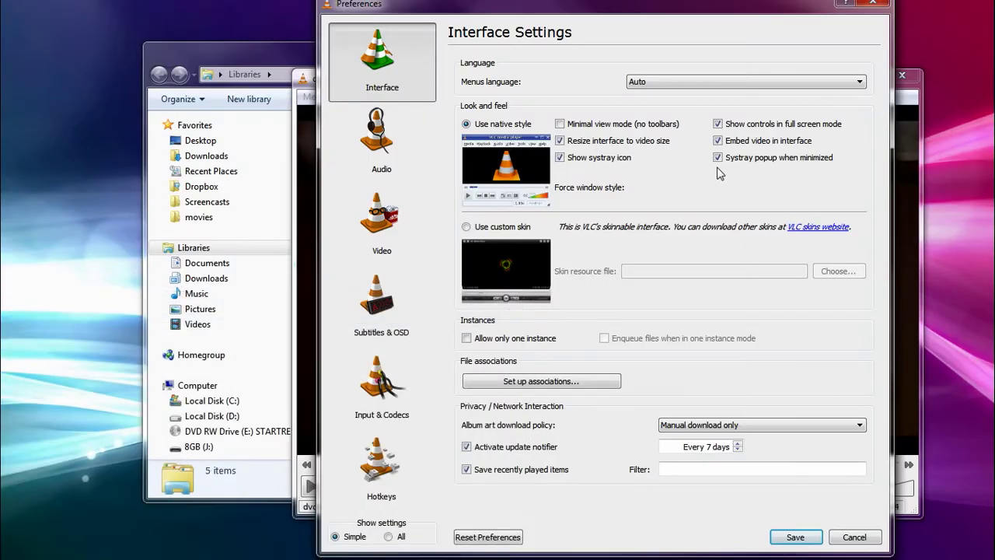
{"action": "left_click", "coordinate": [493, 228]}
{"action": "left_click", "coordinate": [837, 271]}
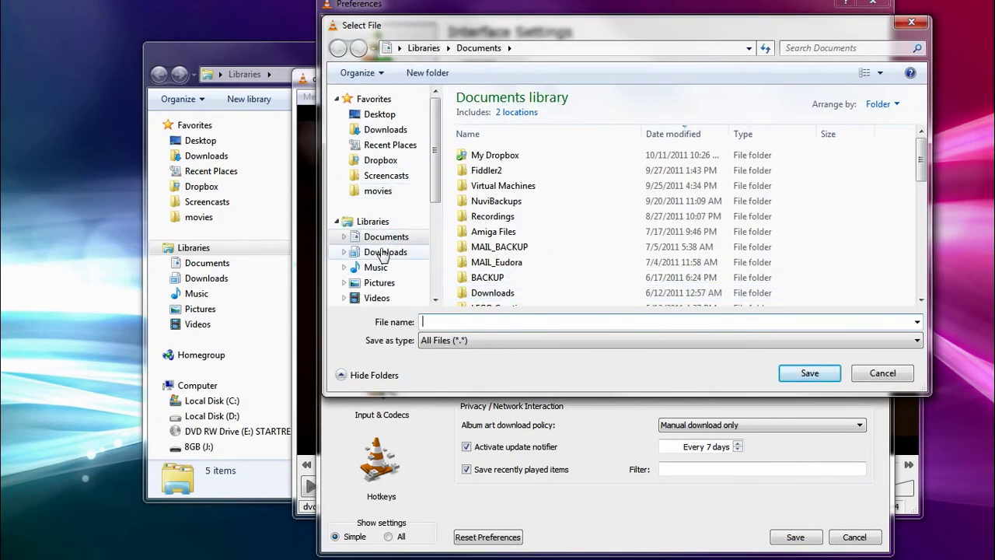
{"action": "left_click", "coordinate": [483, 236]}
{"action": "scroll", "coordinate": [553, 253], "scroll_direction": "down", "scroll_amount": 10}
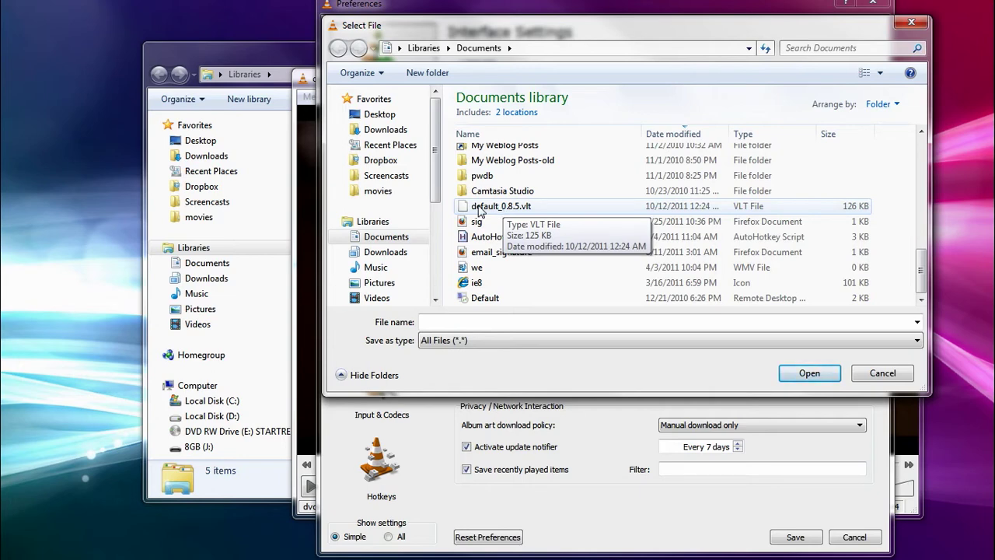
{"action": "left_click", "coordinate": [481, 206]}
{"action": "double_click", "coordinate": [482, 206]}
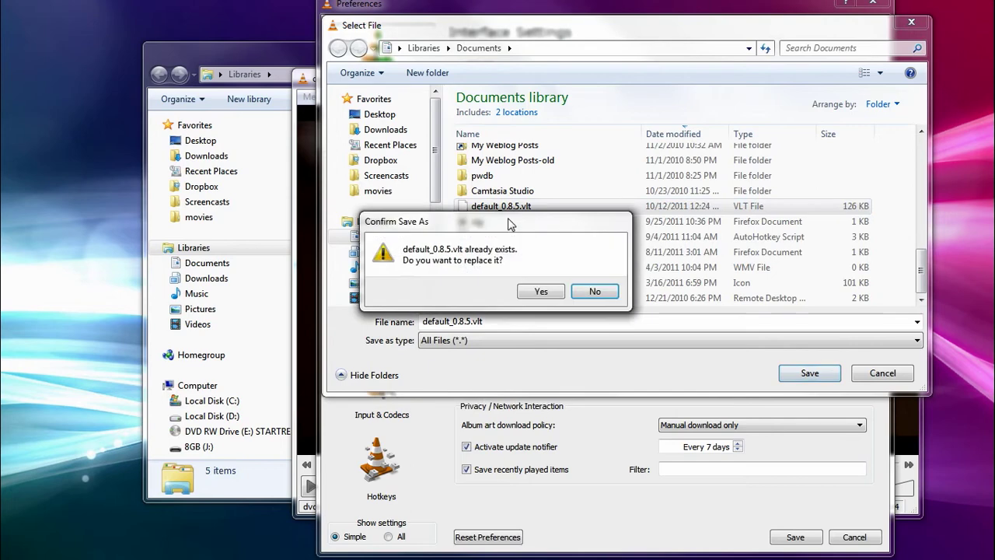
{"action": "left_click", "coordinate": [541, 292]}
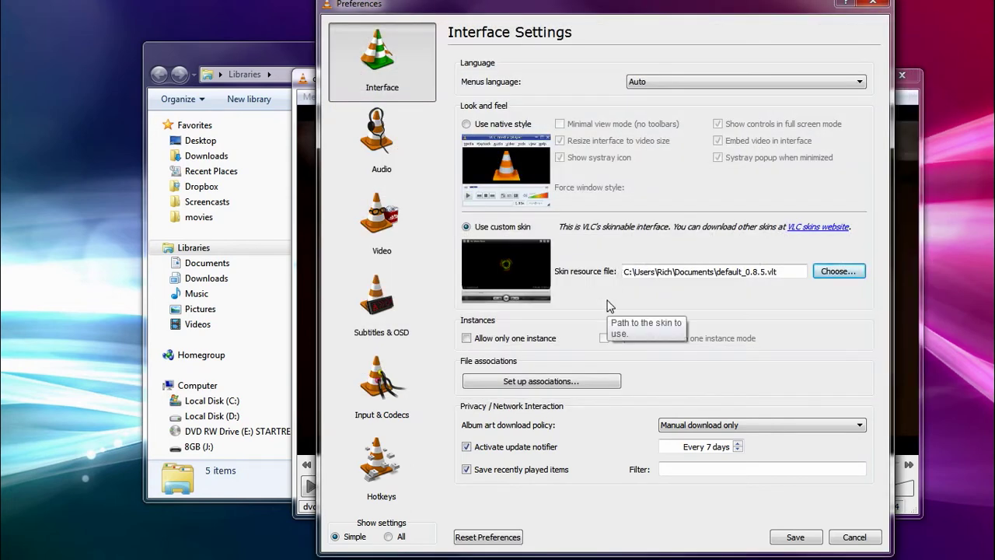
- Save the preferences and restart VLC by playing the DVD in drive E again, with the Libraries window minimized
{"action": "left_click", "coordinate": [806, 543]}
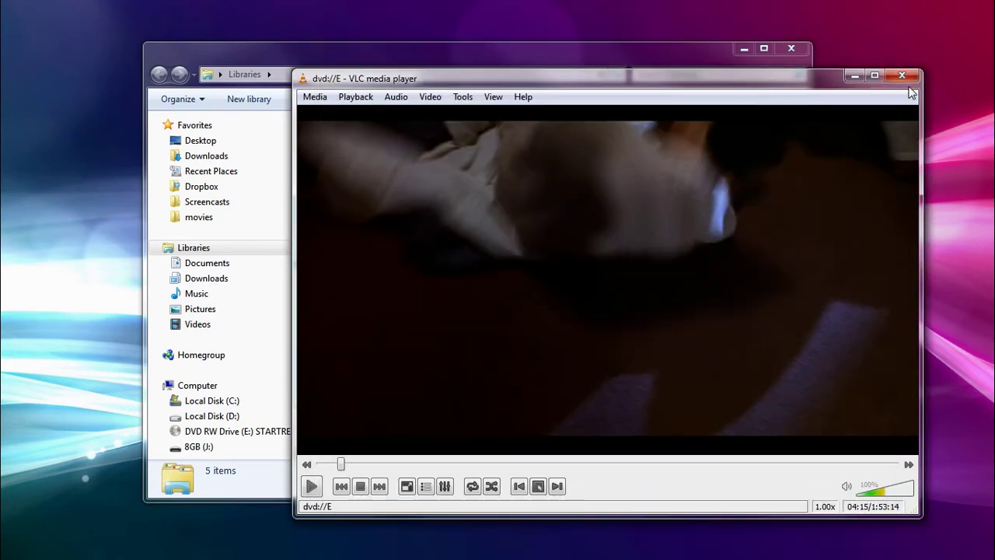
{"action": "left_click", "coordinate": [902, 75]}
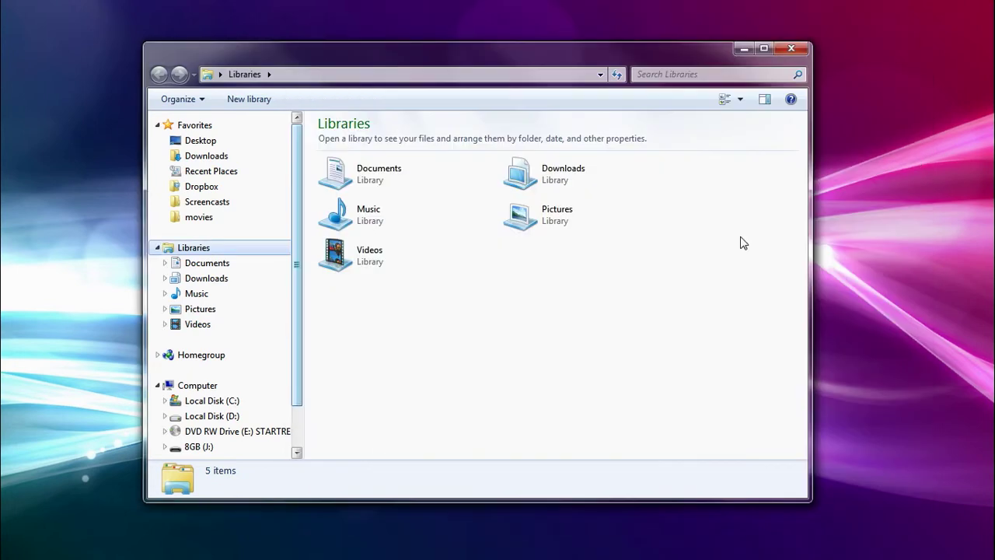
{"action": "right_click", "coordinate": [196, 431]}
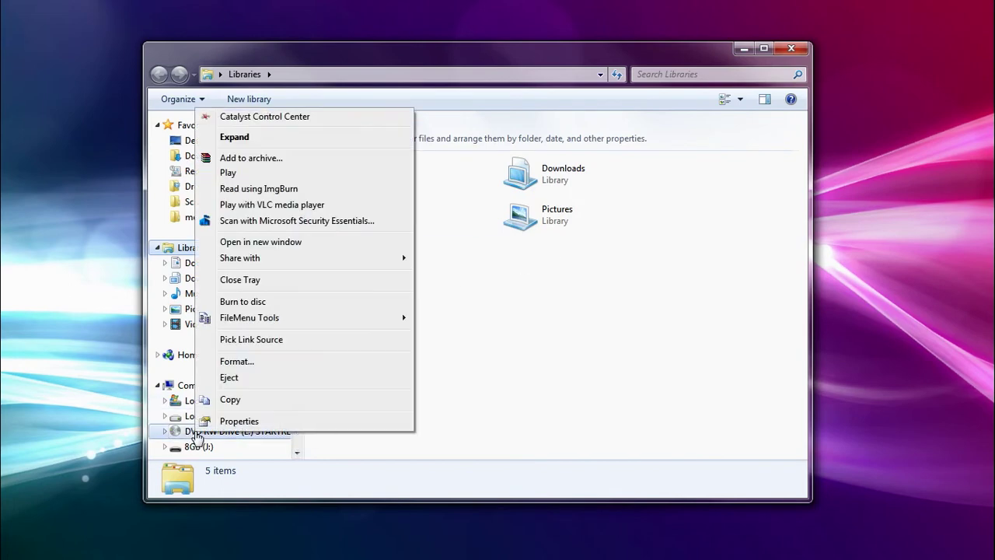
{"action": "left_click", "coordinate": [238, 203]}
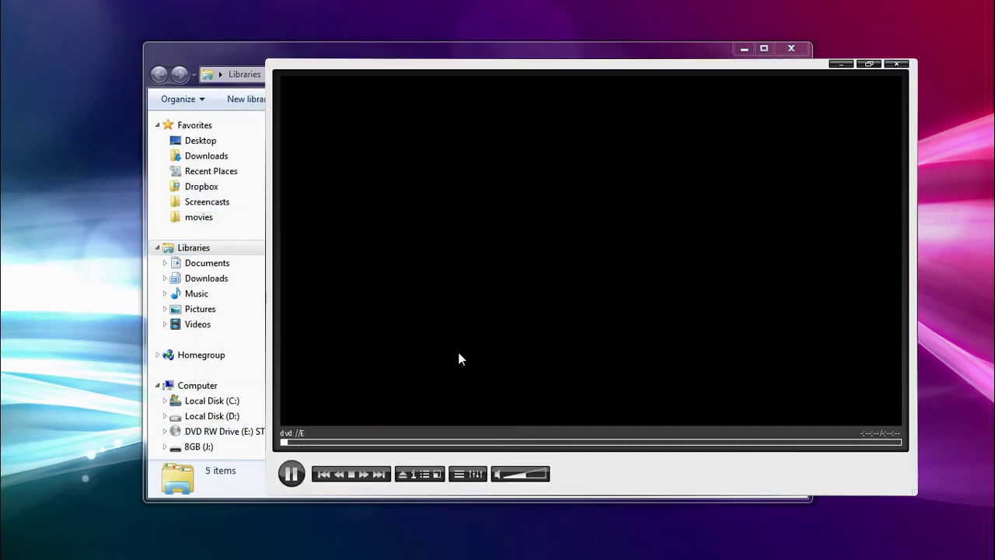
{"action": "left_click", "coordinate": [744, 48]}
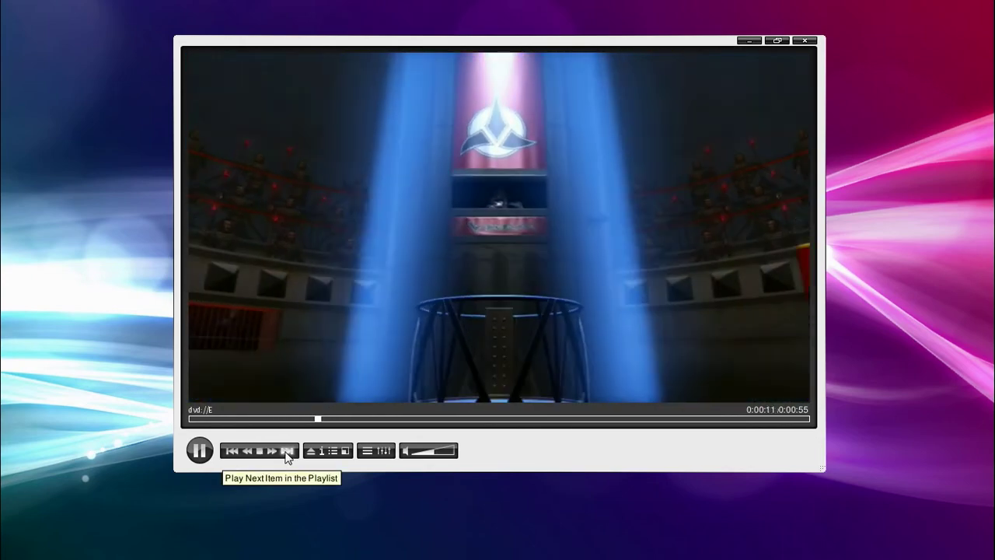
- Skip the DVD intro to reach the disc menu, and start the film from there, fast-forwarding through the rating notice
{"action": "left_click", "coordinate": [286, 454]}
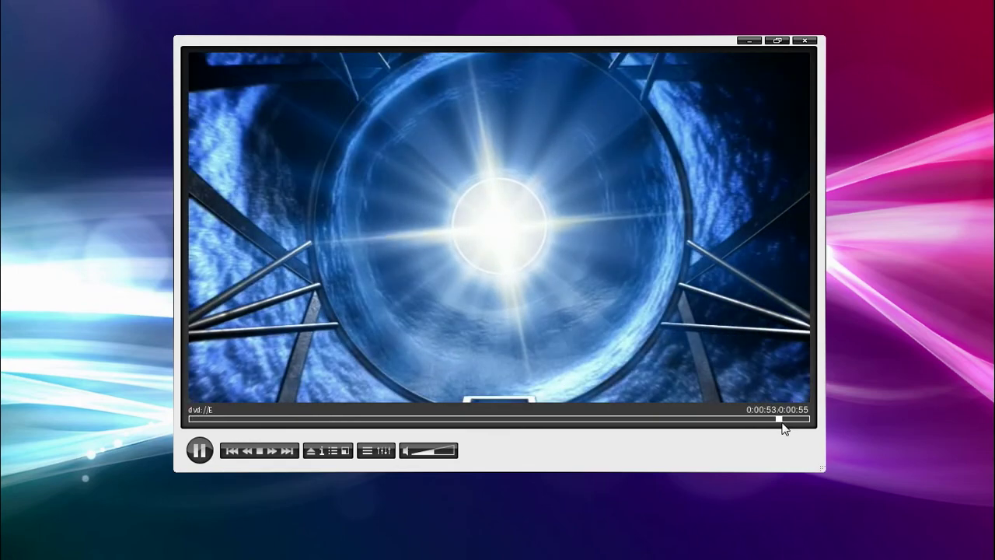
{"action": "left_click", "coordinate": [784, 420]}
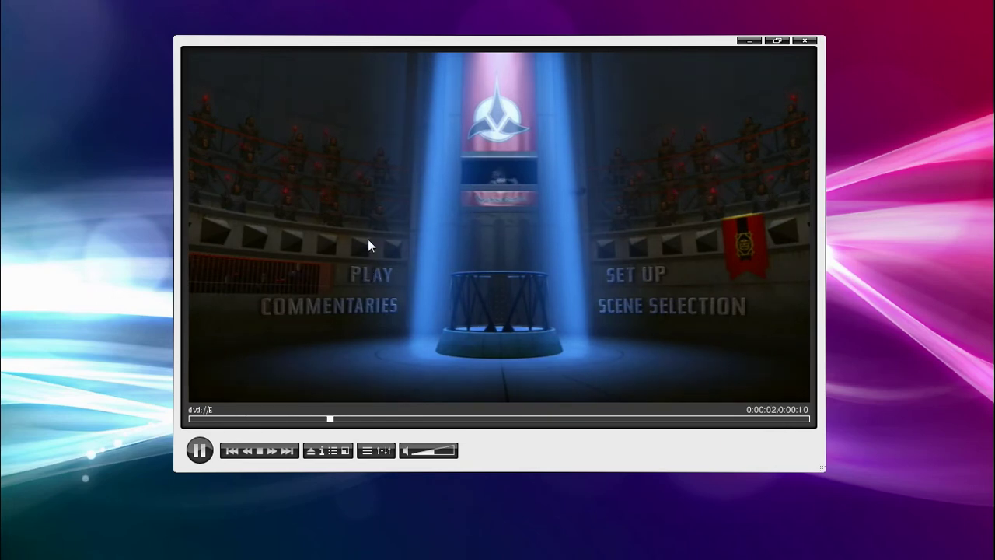
{"action": "left_click", "coordinate": [370, 281]}
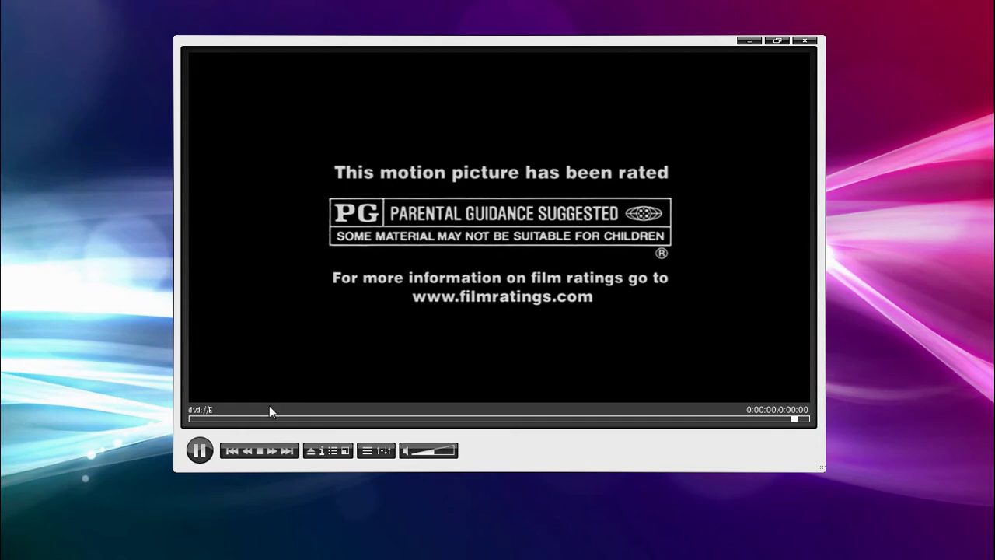
{"action": "left_click", "coordinate": [272, 451]}
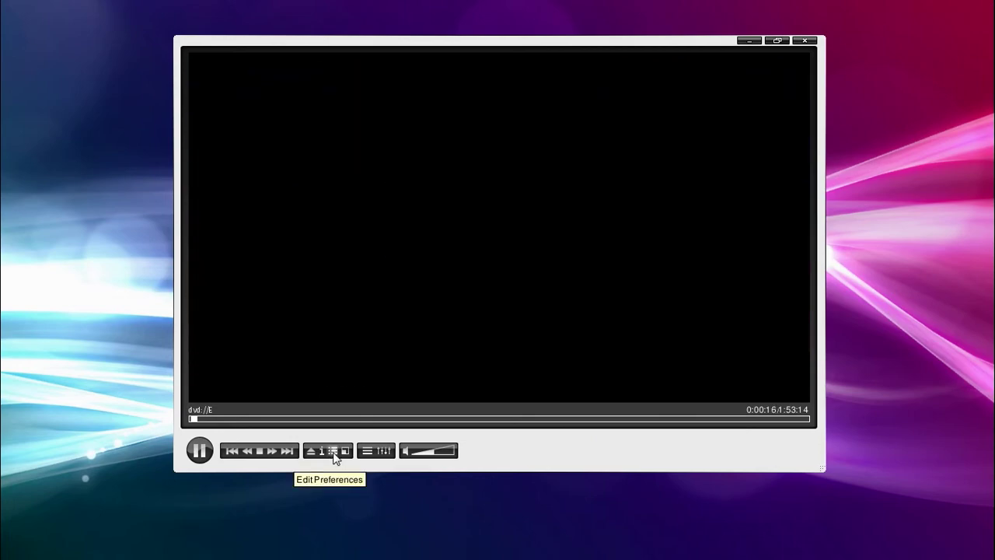
- Review the interface settings in the preferences of the skinned player and close them without changes
{"action": "left_click", "coordinate": [333, 451]}
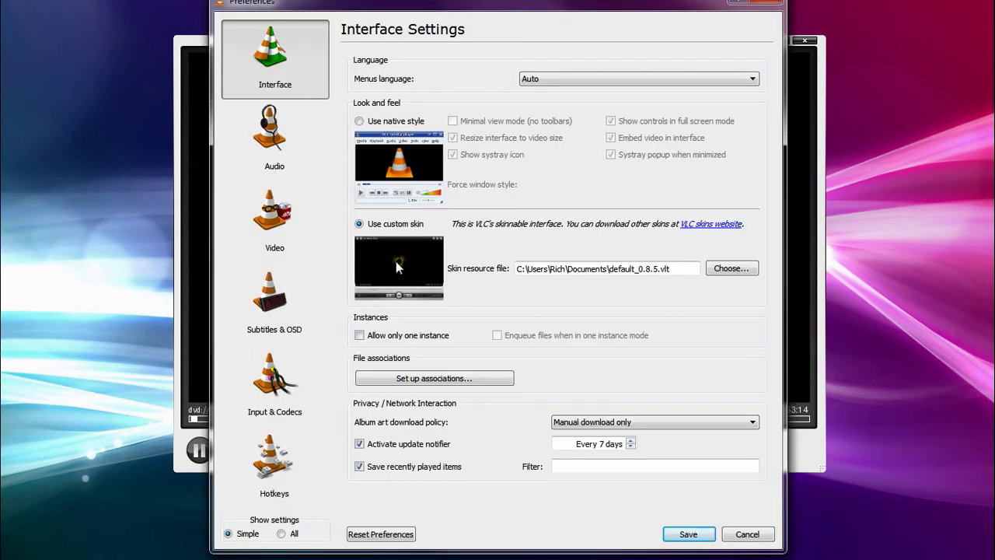
{"action": "left_click", "coordinate": [766, 2]}
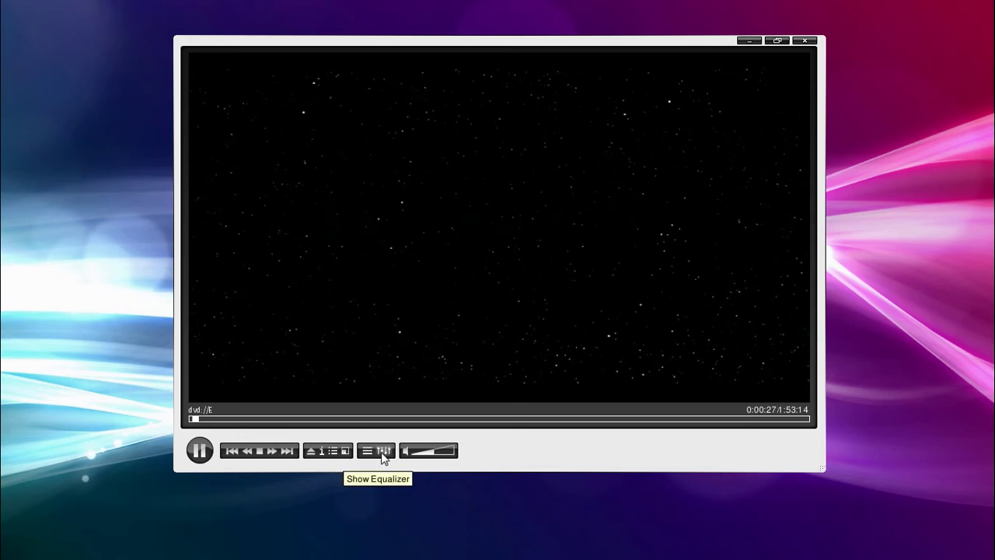
- Show the skin's playlist window beside the video, view the skin's credits from it and close both windows
{"action": "left_click", "coordinate": [366, 451]}
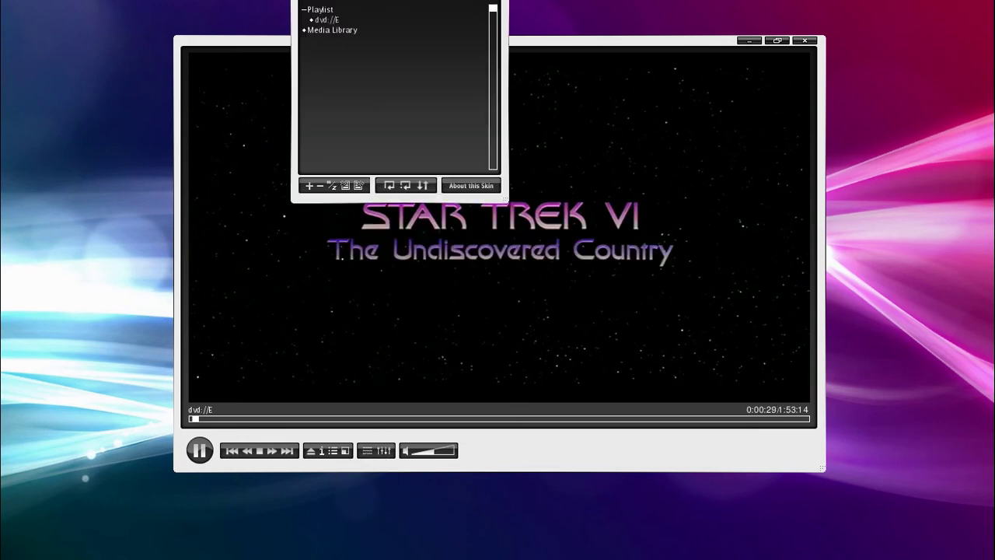
{"action": "left_click_drag", "start_coordinate": [427, 2], "coordinate": [789, 94]}
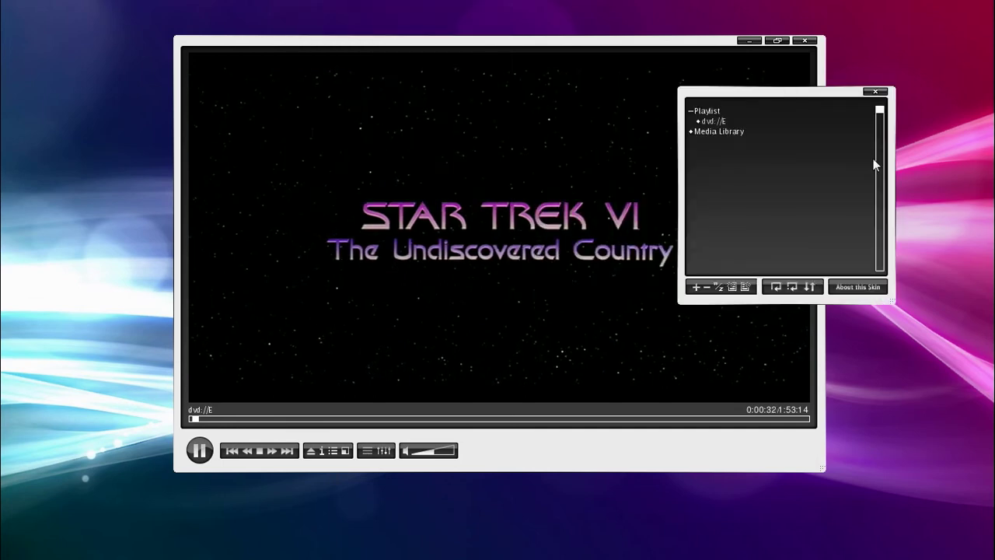
{"action": "left_click", "coordinate": [858, 286]}
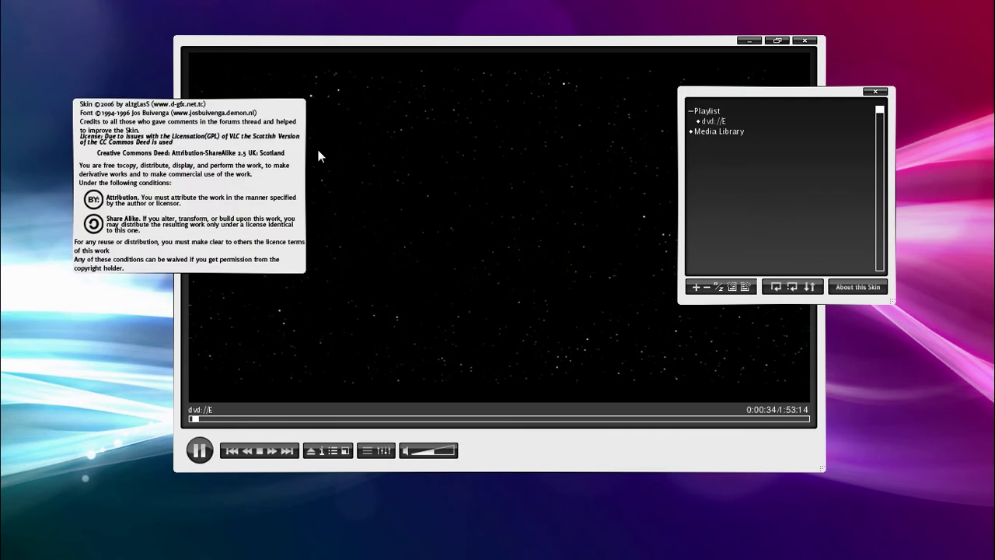
{"action": "left_click", "coordinate": [142, 158]}
{"action": "left_click", "coordinate": [876, 91]}
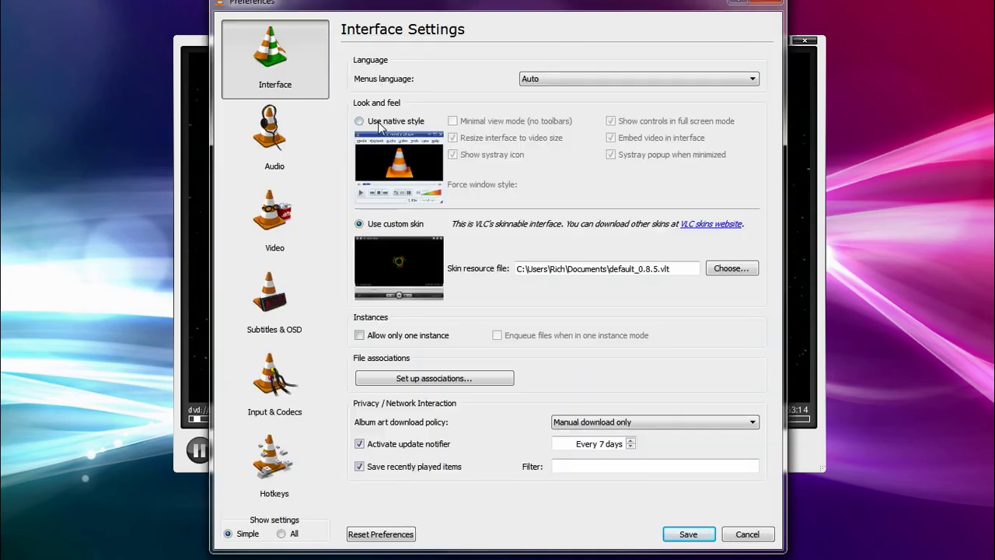
- Switch the interface back to native style in the saved preferences, and restart VLC with the DVD in drive E paused
{"action": "left_click", "coordinate": [380, 123]}
{"action": "left_click", "coordinate": [694, 540]}
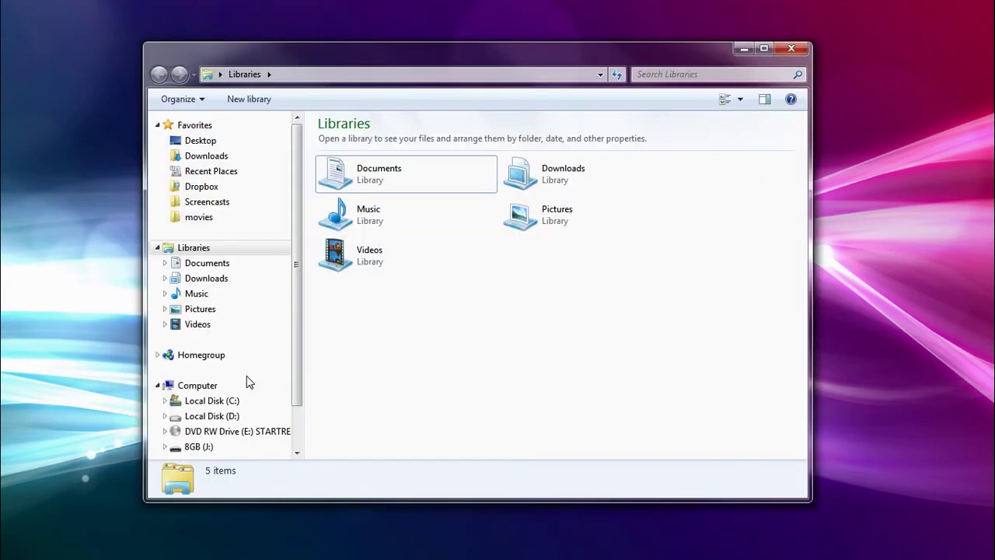
{"action": "right_click", "coordinate": [231, 432]}
{"action": "left_click", "coordinate": [271, 199]}
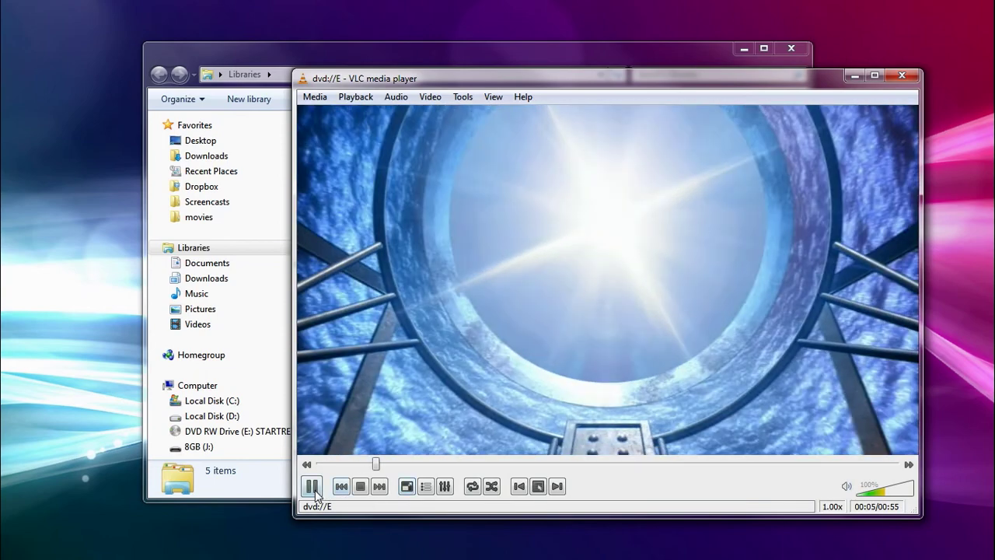
{"action": "key", "text": "space"}
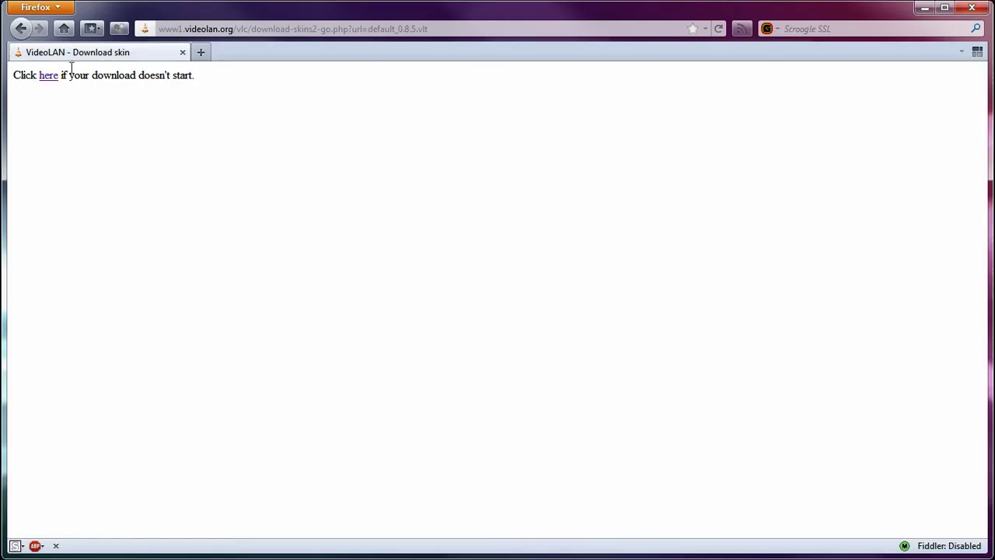
- Switch to Firefox, return to the VideoLAN skins page and examine the skin gallery, usage instructions and download-all link
{"action": "left_click", "coordinate": [22, 30]}
{"action": "scroll", "coordinate": [94, 219], "scroll_direction": "up", "scroll_amount": 5}
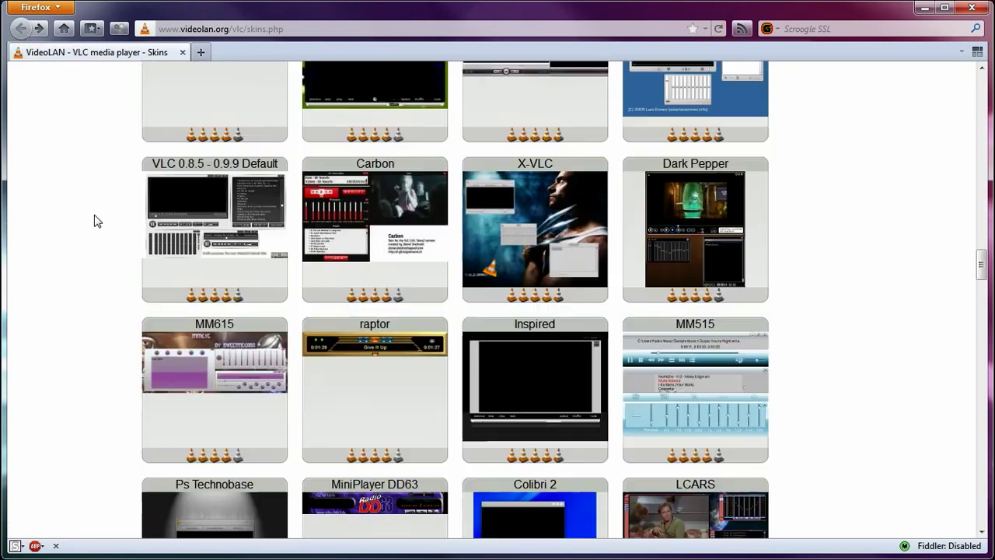
{"action": "scroll", "coordinate": [94, 222], "scroll_direction": "up", "scroll_amount": 5}
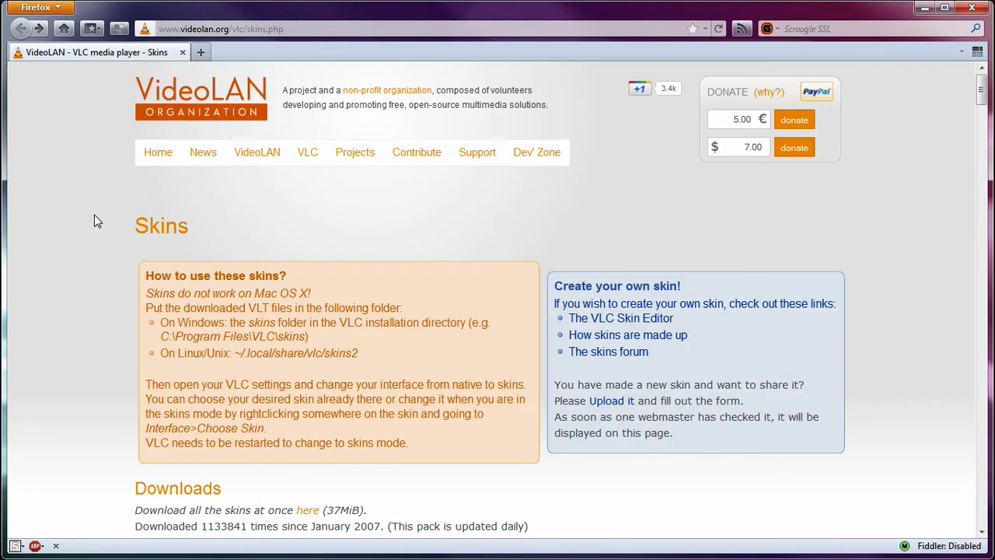
{"action": "scroll", "coordinate": [94, 222], "scroll_direction": "down", "scroll_amount": 15}
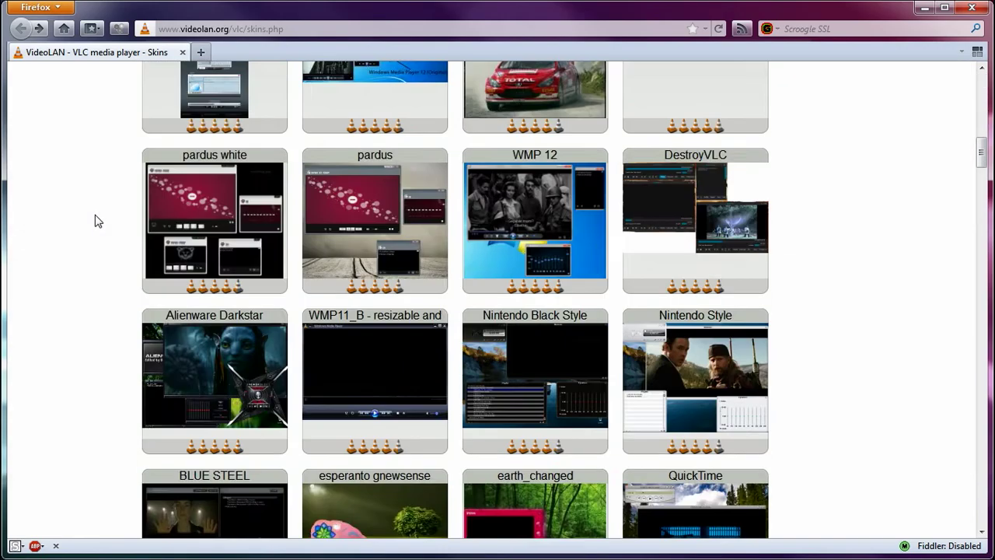
{"action": "scroll", "coordinate": [94, 221], "scroll_direction": "down", "scroll_amount": 20}
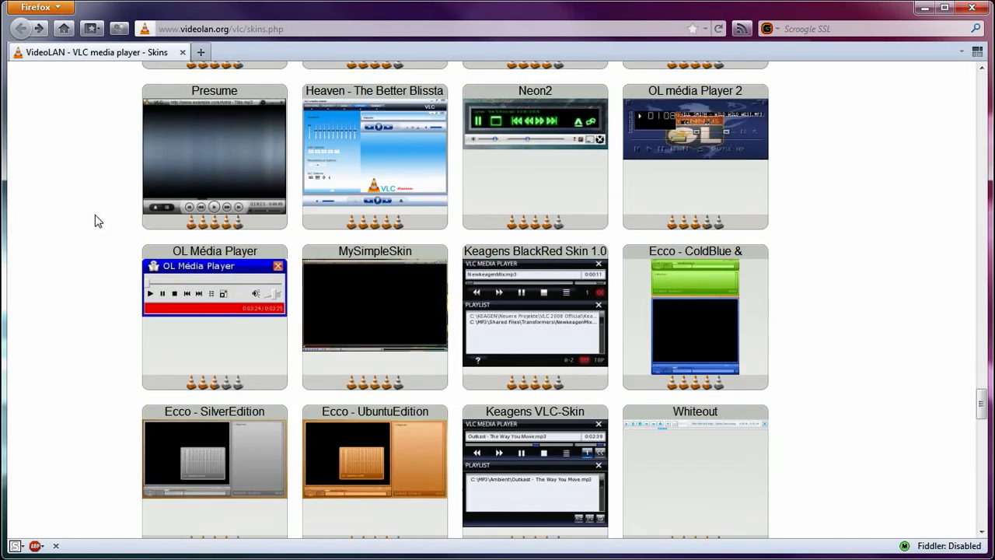
{"action": "scroll", "coordinate": [98, 222], "scroll_direction": "down", "scroll_amount": 3}
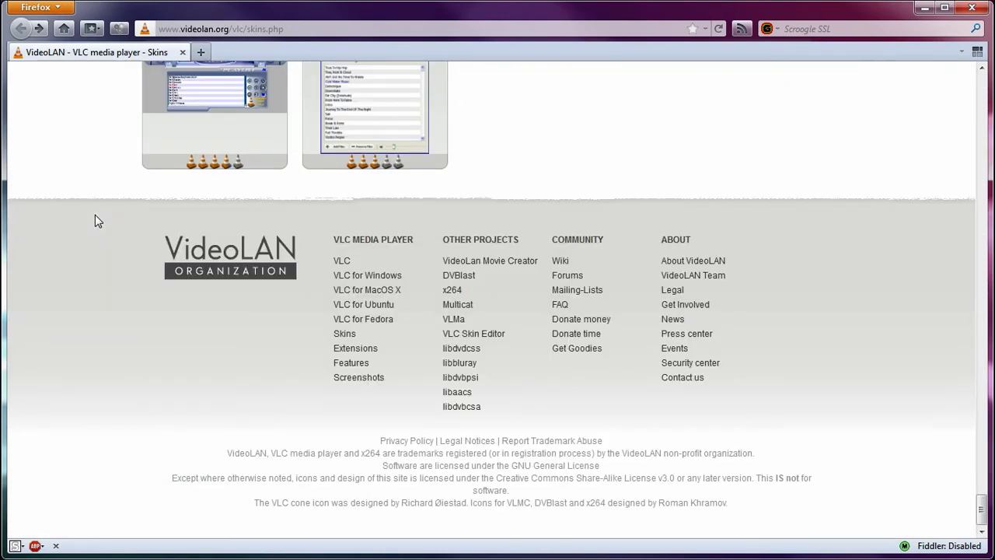
{"action": "key", "text": "Home"}
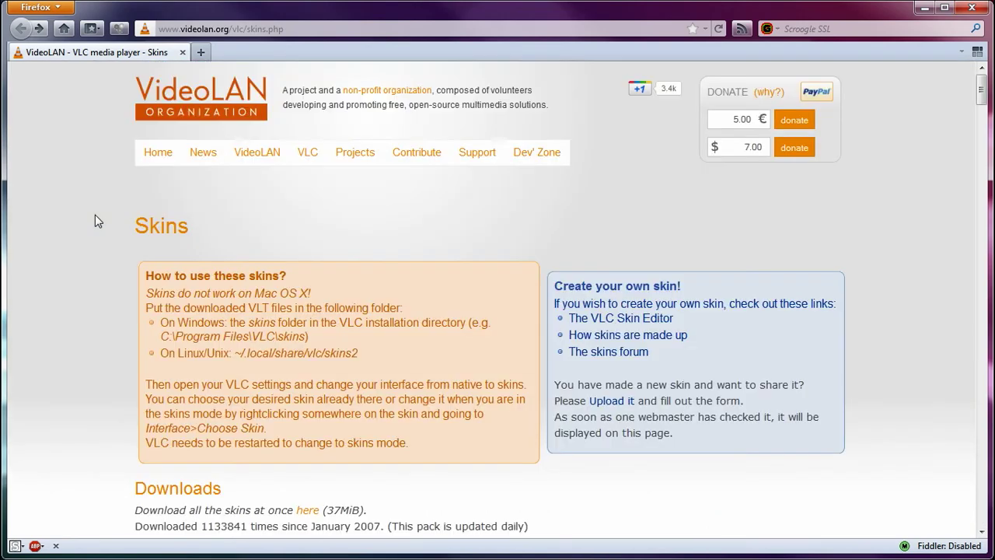
{"action": "scroll", "coordinate": [97, 217], "scroll_direction": "down", "scroll_amount": 1}
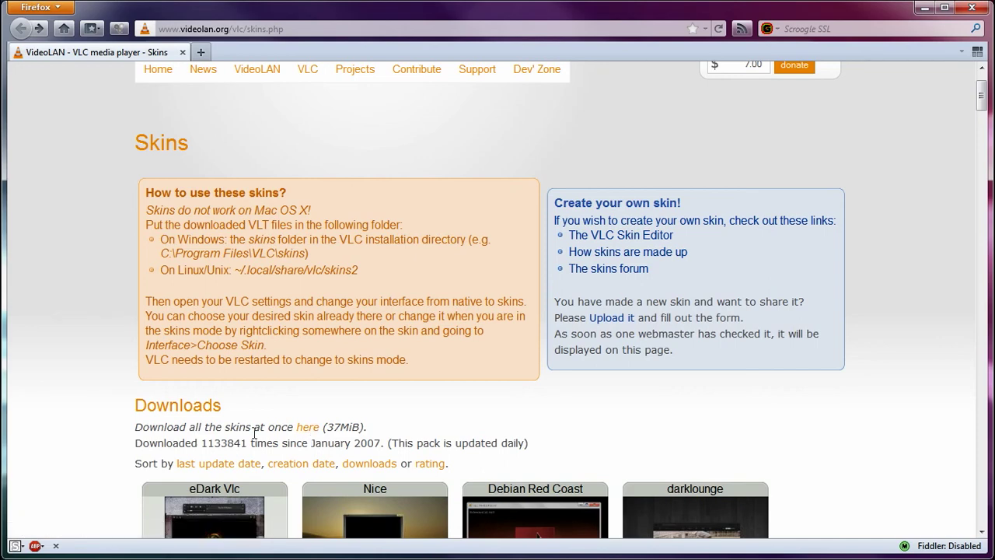
{"action": "scroll", "coordinate": [64, 372], "scroll_direction": "up", "scroll_amount": 1}
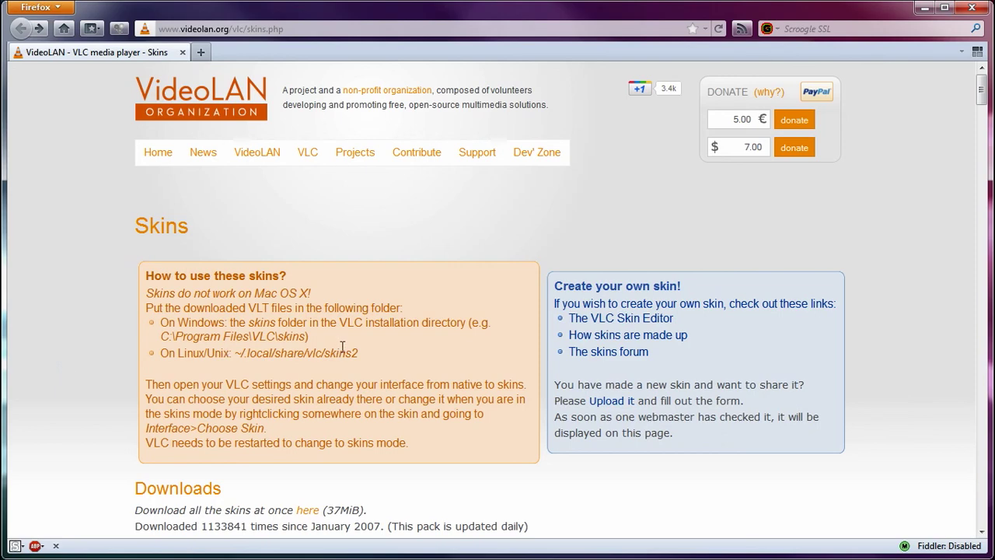
{"action": "key", "text": "alt+Tab"}
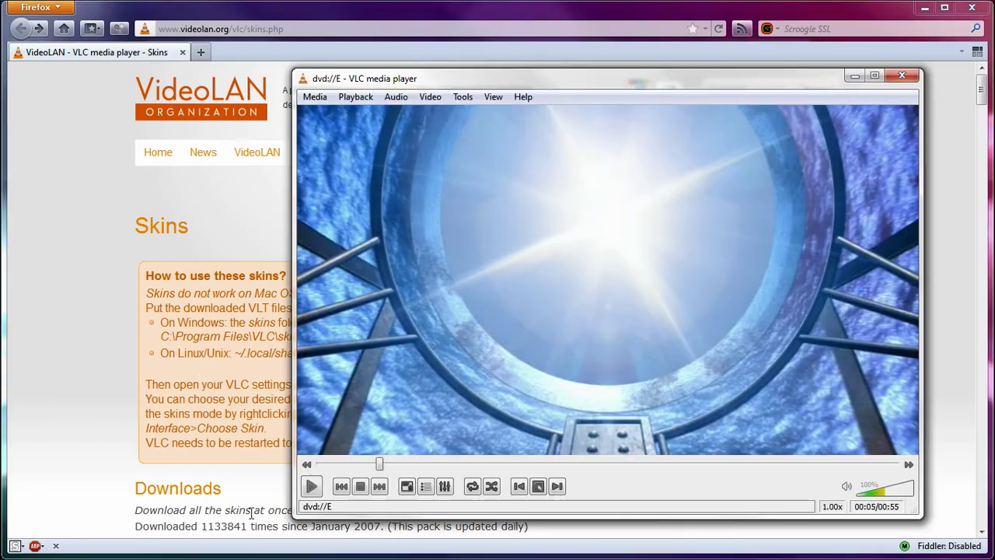
{"action": "left_click", "coordinate": [315, 96]}
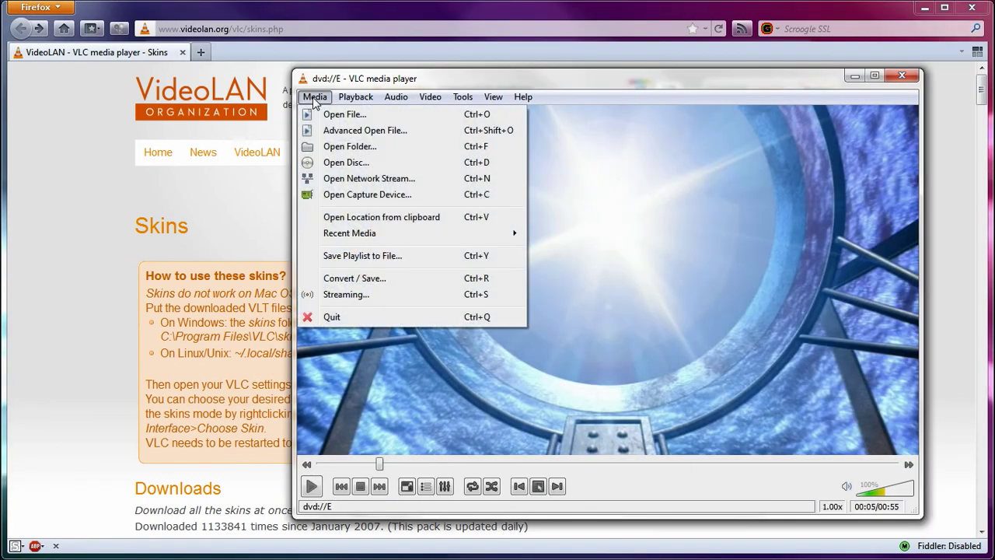
{"action": "mouse_move", "coordinate": [494, 98]}
{"action": "left_click", "coordinate": [355, 97]}
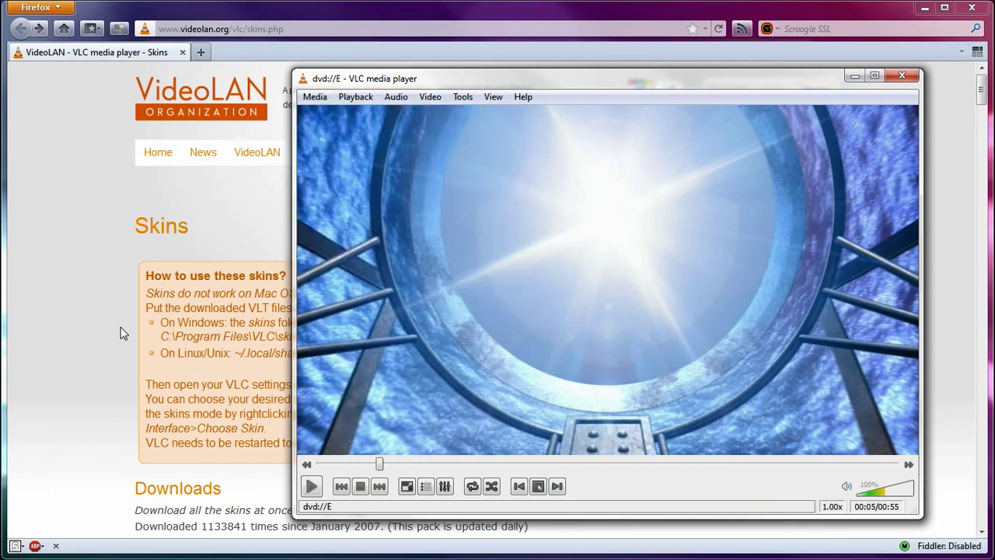
{"action": "left_click", "coordinate": [78, 311]}
{"action": "scroll", "coordinate": [87, 308], "scroll_direction": "down", "scroll_amount": 15}
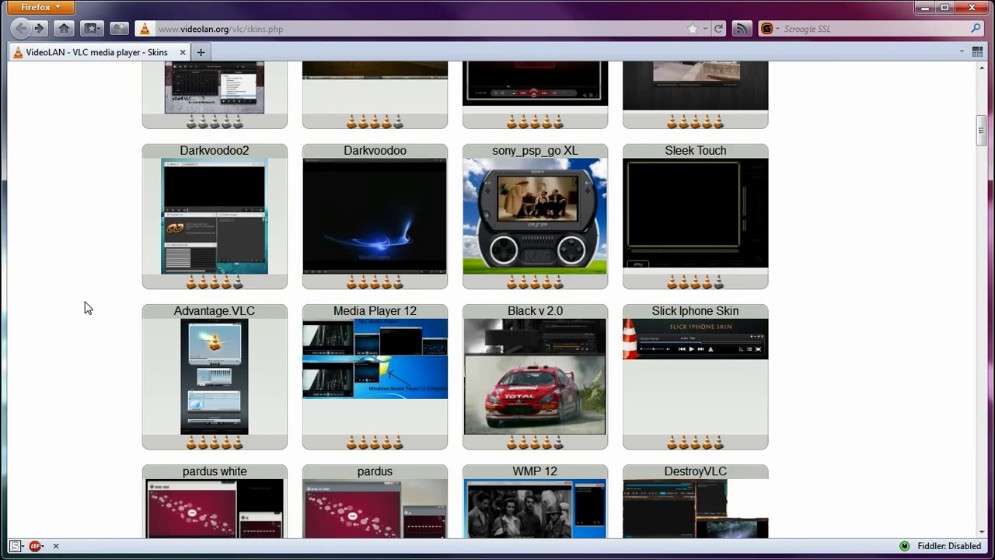
{"action": "scroll", "coordinate": [85, 306], "scroll_direction": "down", "scroll_amount": 2}
{"action": "scroll", "coordinate": [90, 300], "scroll_direction": "up", "scroll_amount": 2}
{"action": "scroll", "coordinate": [92, 297], "scroll_direction": "up", "scroll_amount": 15}
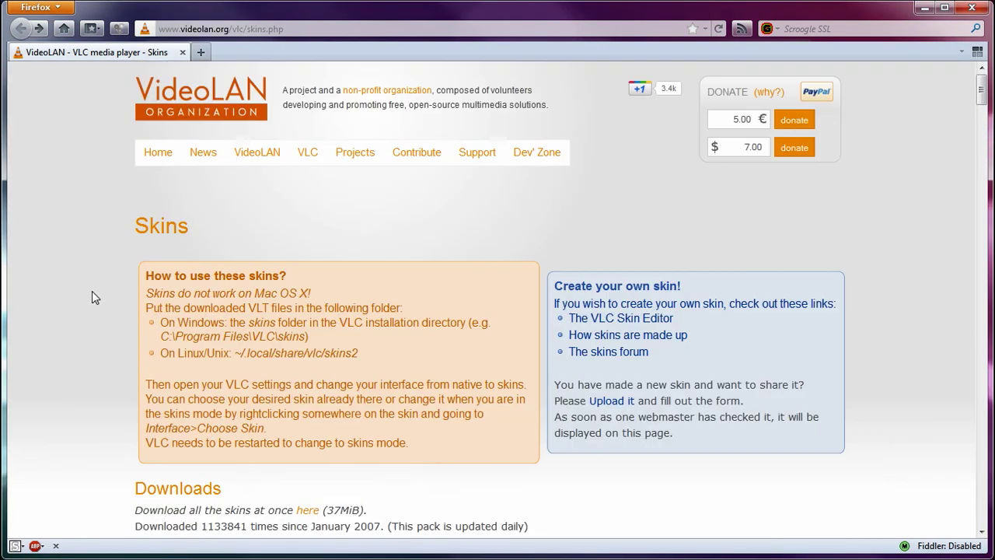